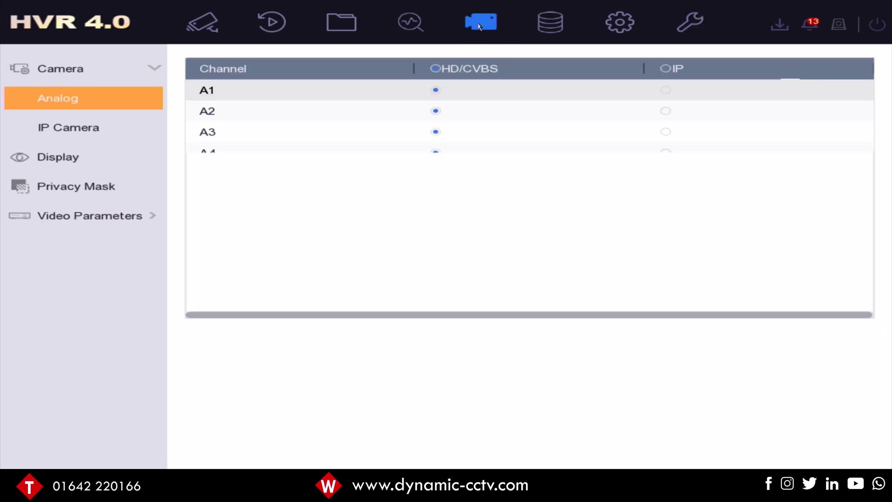
Set Camera 01's main-stream audio source to Local Audio, and display the main-stream video parameters of Camera 05
click(79, 220)
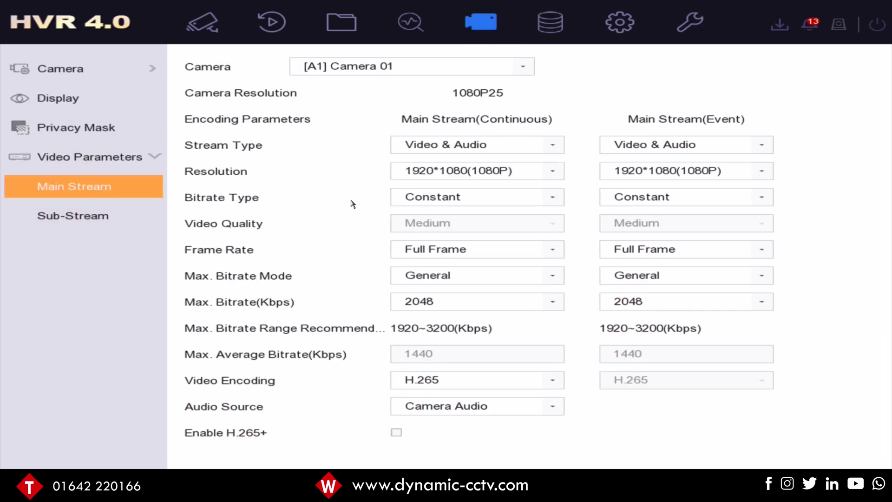
click(304, 62)
click(553, 407)
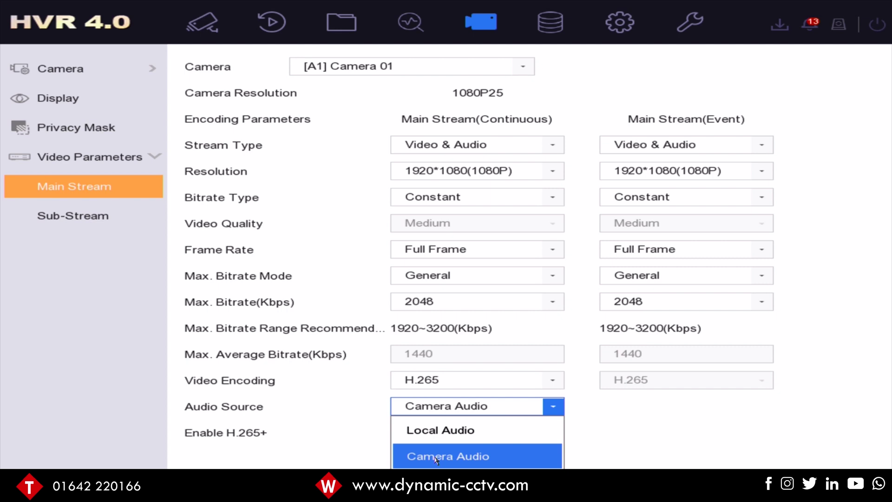
click(438, 431)
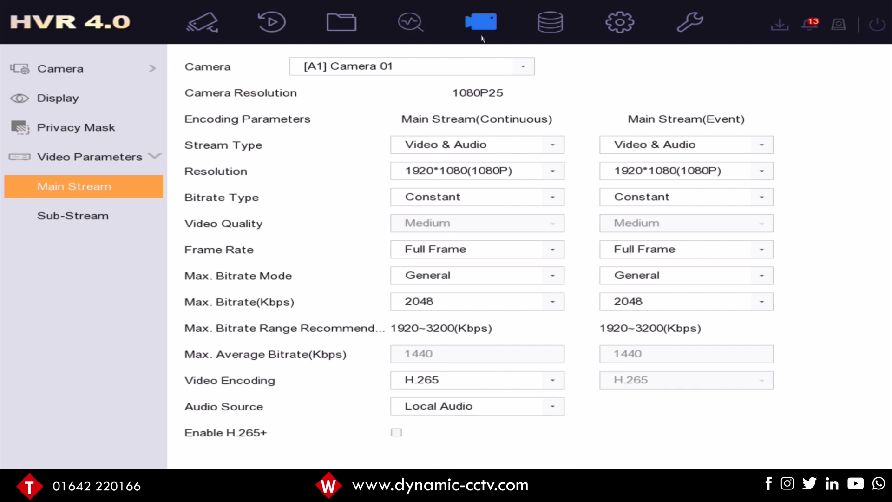
click(464, 66)
click(361, 199)
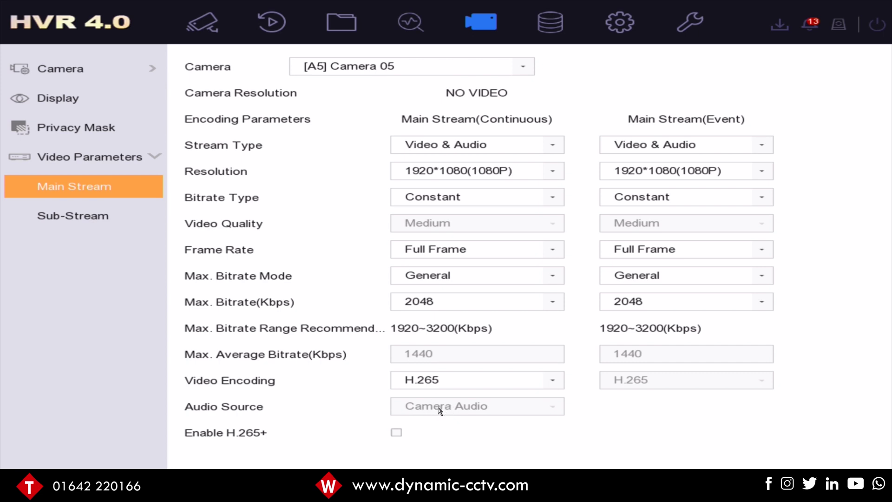
Enable face detection as a smart event on [A1] Camera 01
click(619, 31)
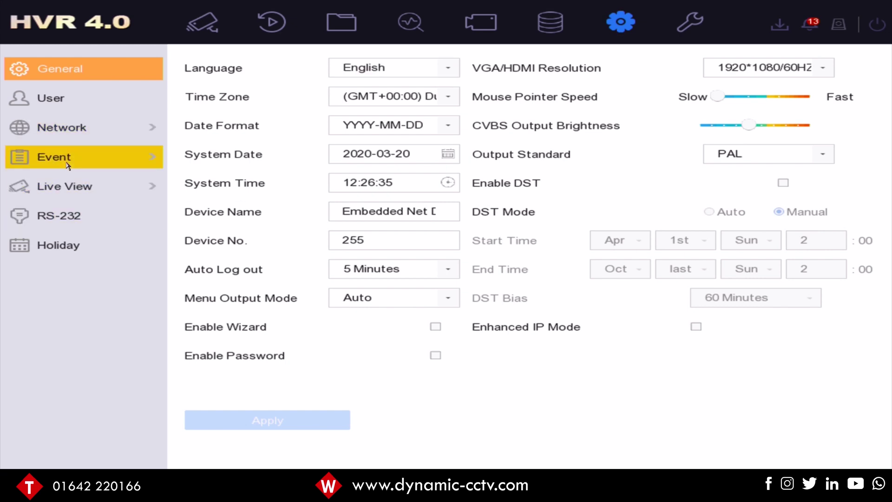
click(65, 160)
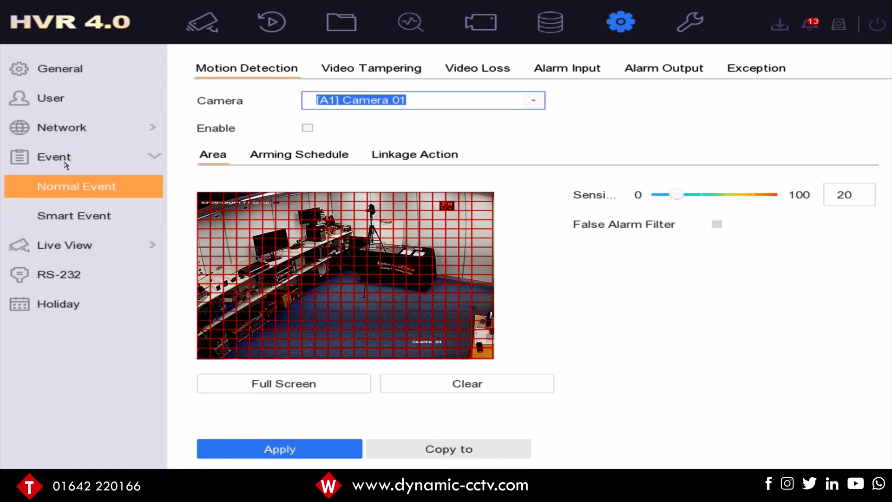
click(64, 224)
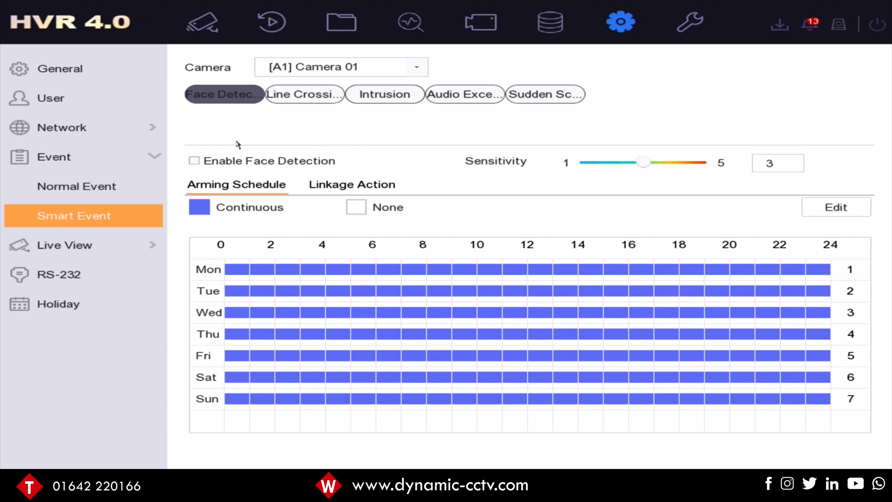
click(194, 160)
Try to enable line crossing detection alongside face detection on Camera 01, and review the face detection linkage actions
click(301, 100)
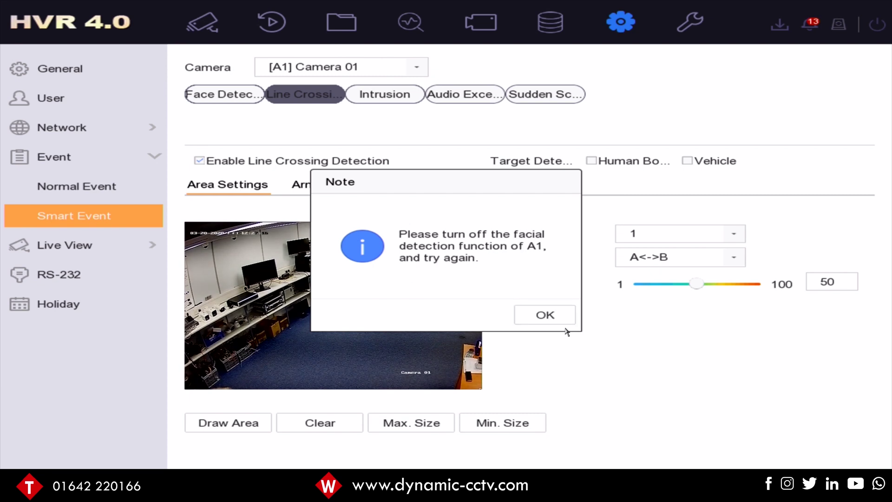
click(550, 317)
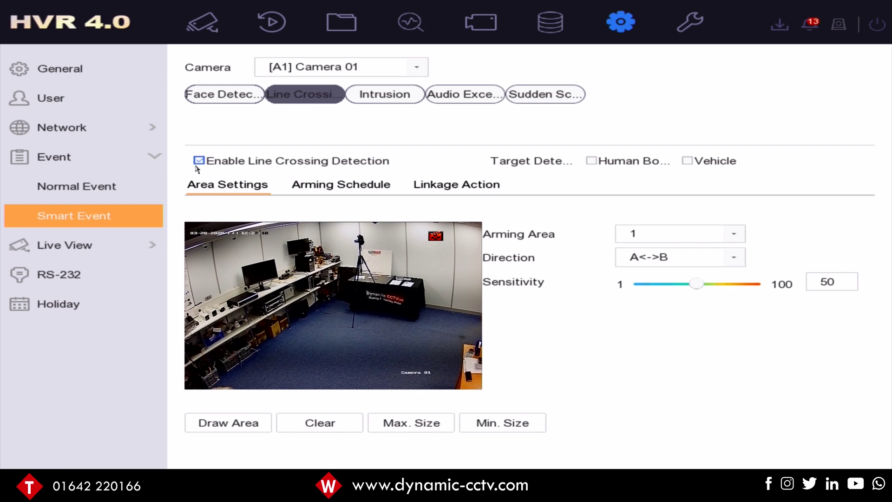
click(209, 98)
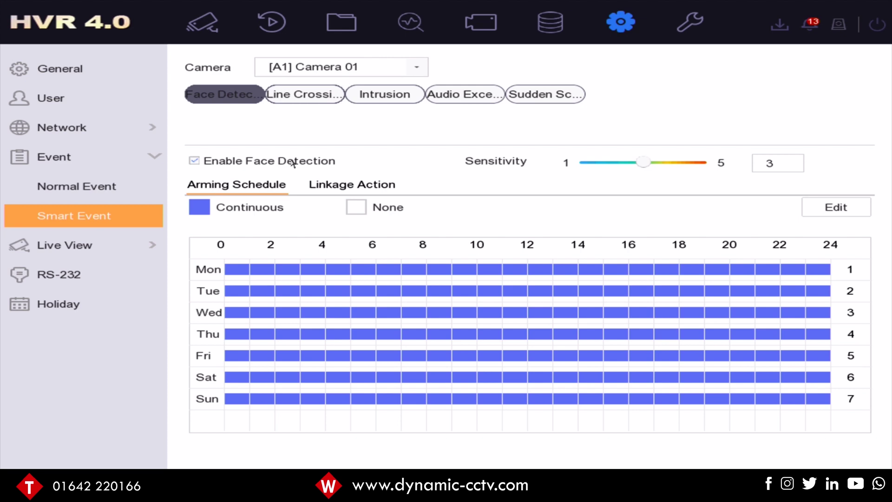
click(351, 185)
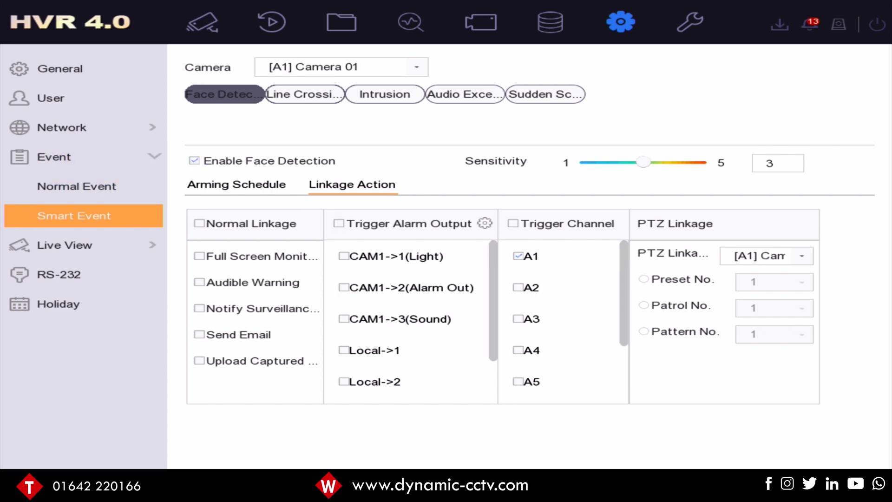
Play the newest face capture from the live view's target detection list and export its clip to USB Flash Disk 1-1 with the Default backup type
click(203, 23)
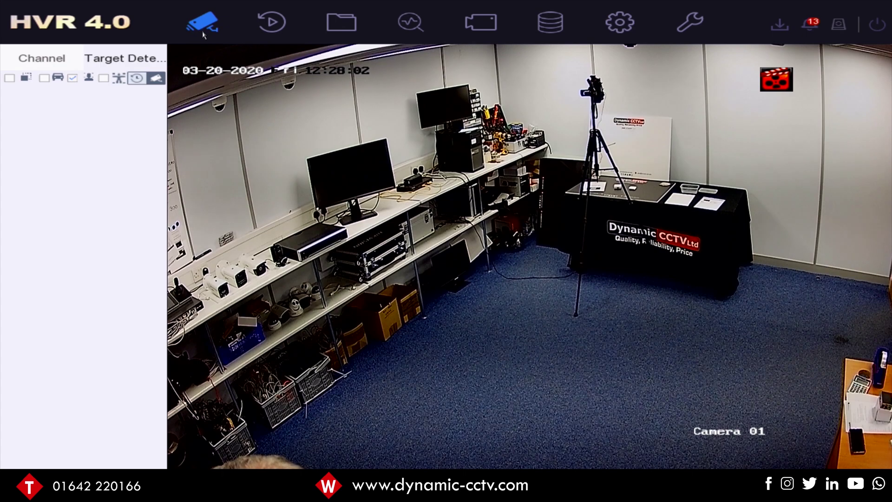
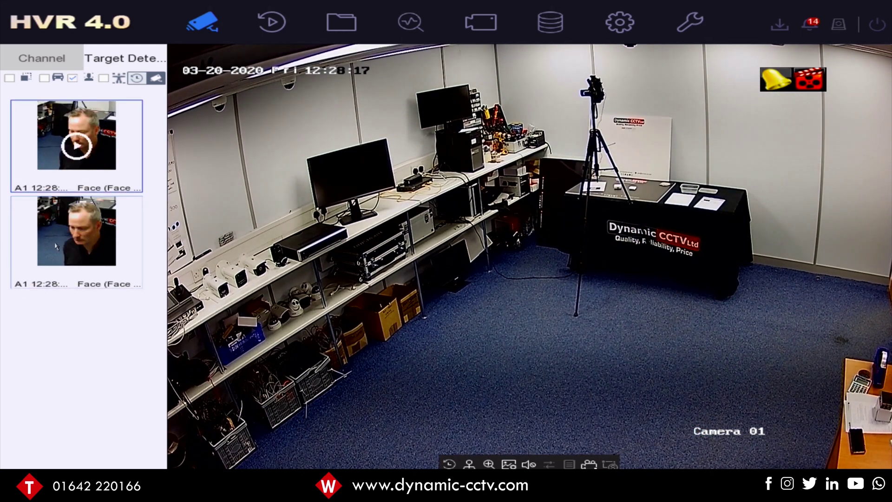
click(76, 147)
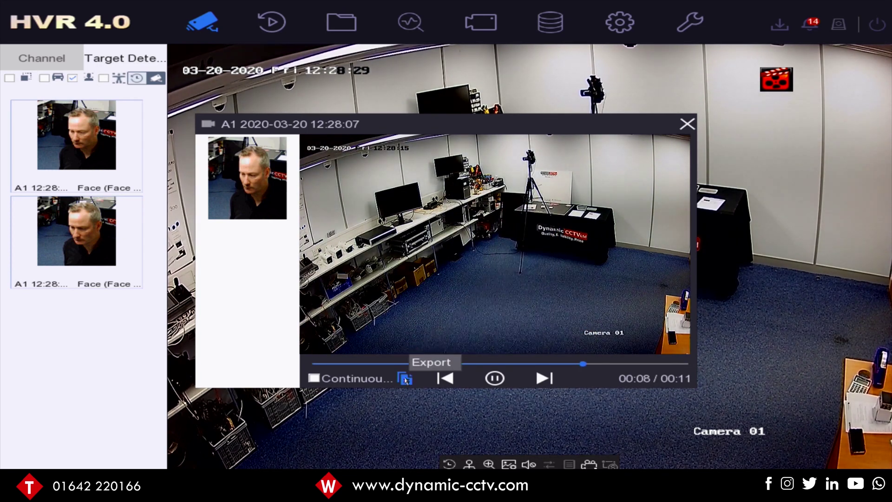
click(405, 378)
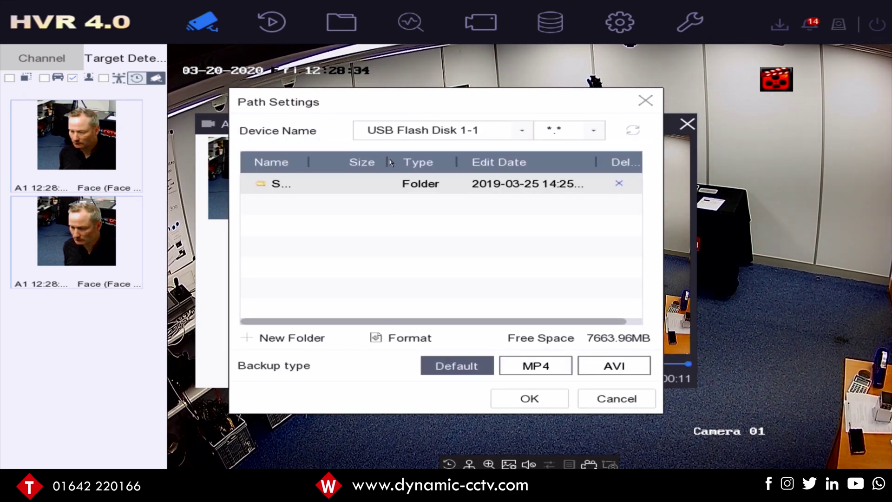
click(512, 401)
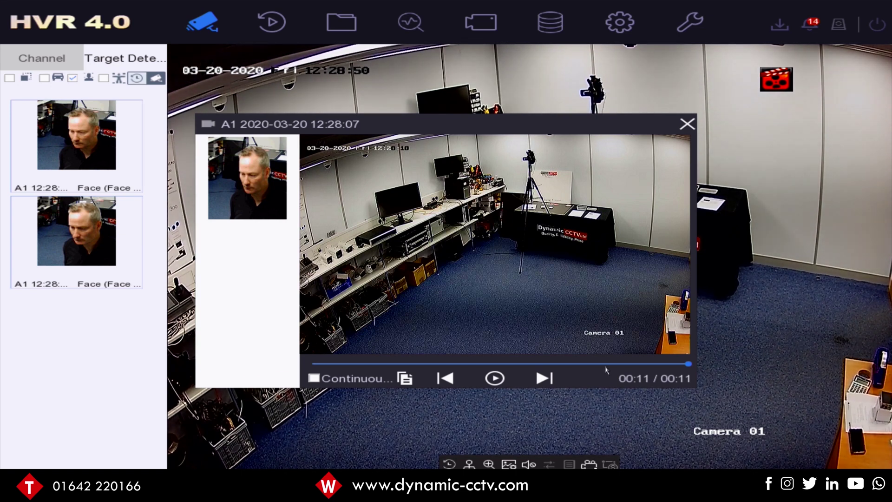
click(686, 126)
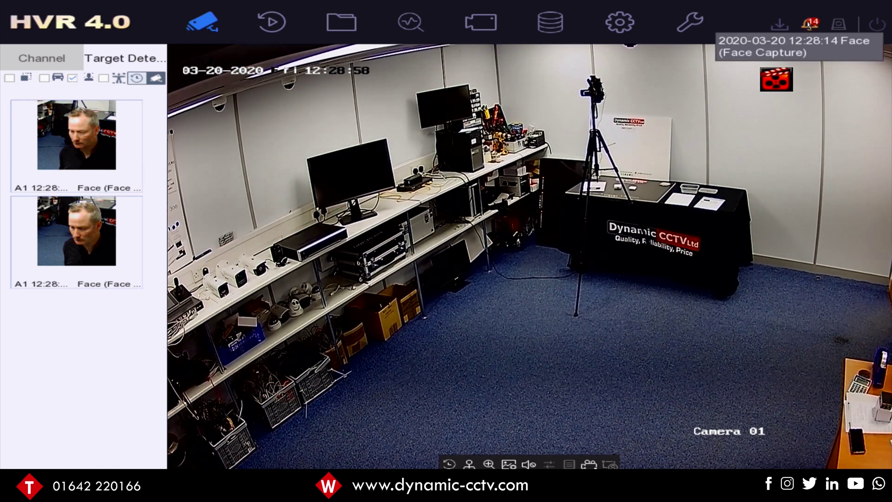
Review the smart event alarms and play back the footage of the 12:28:14 face capture from the alarm list
click(808, 29)
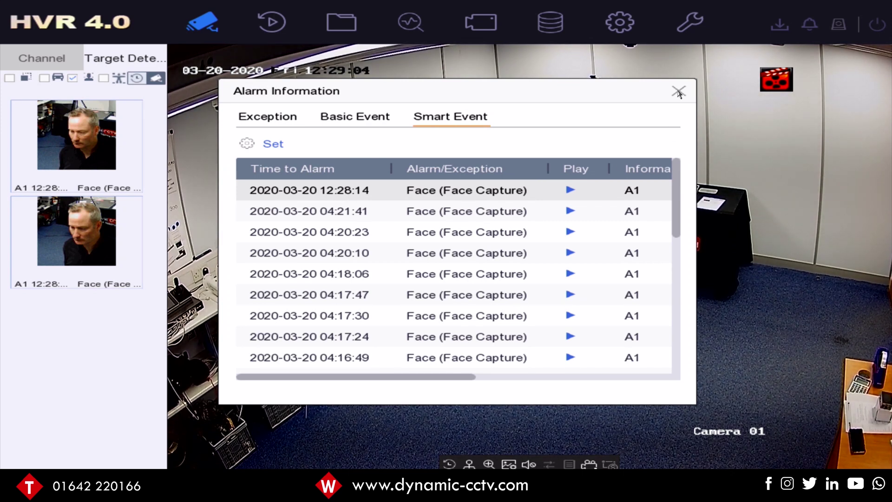
click(570, 191)
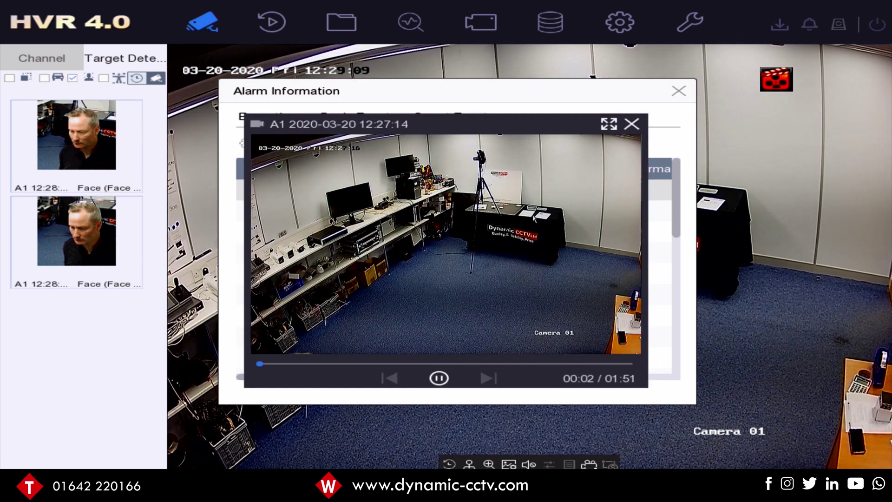
click(632, 124)
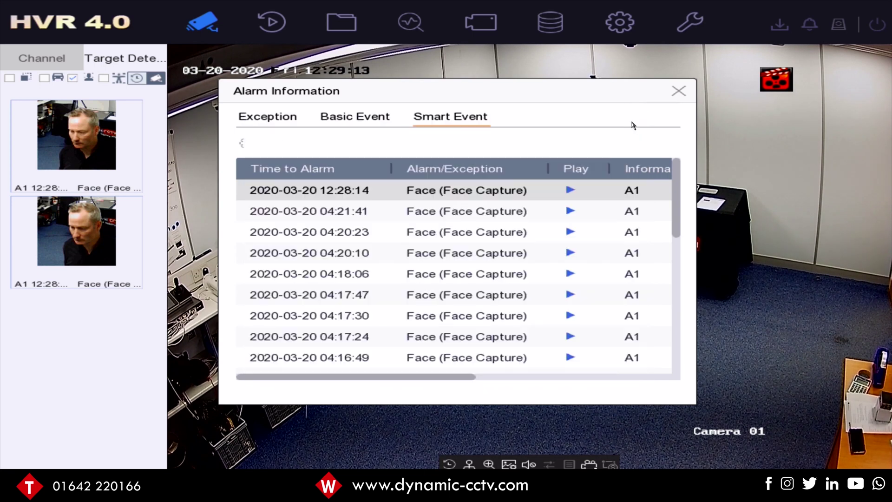
click(679, 92)
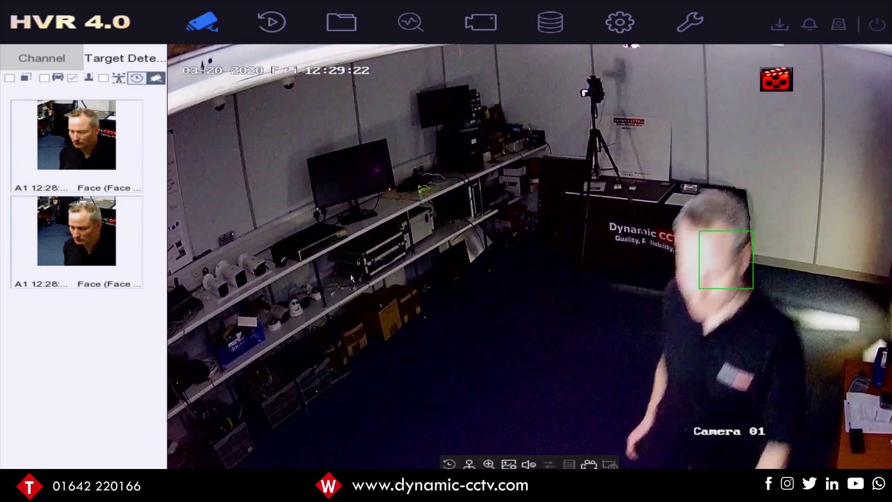
Set Camera 01's face detection linkage to trigger the alarm outputs CAM1->1(Light) and CAM1->3(Sound)
mouse_move(44, 167)
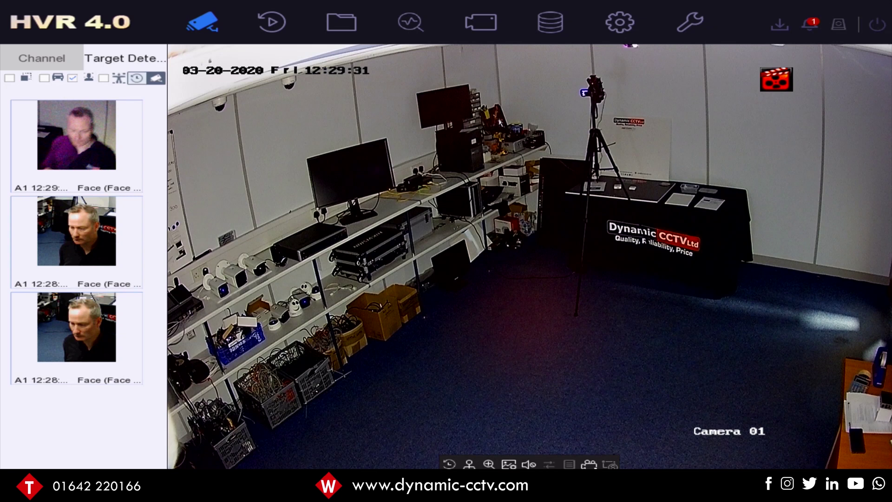
click(619, 21)
click(66, 158)
click(89, 215)
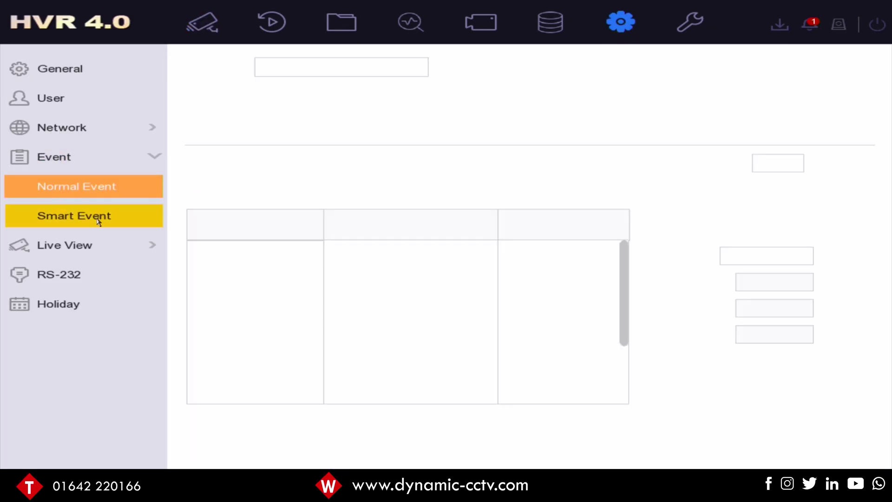
click(333, 185)
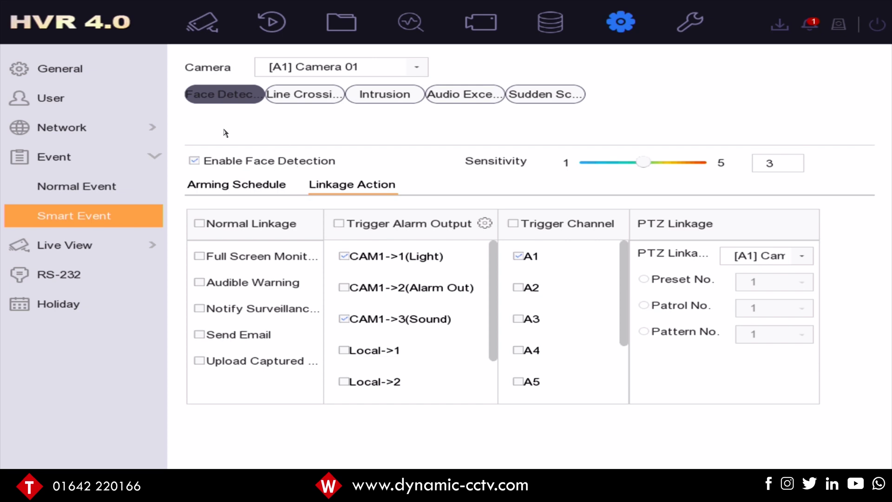
Check the new face captures in live view, and clear the CAM1->1(Light) and CAM1->3(Sound) outputs from the face detection linkage
click(201, 22)
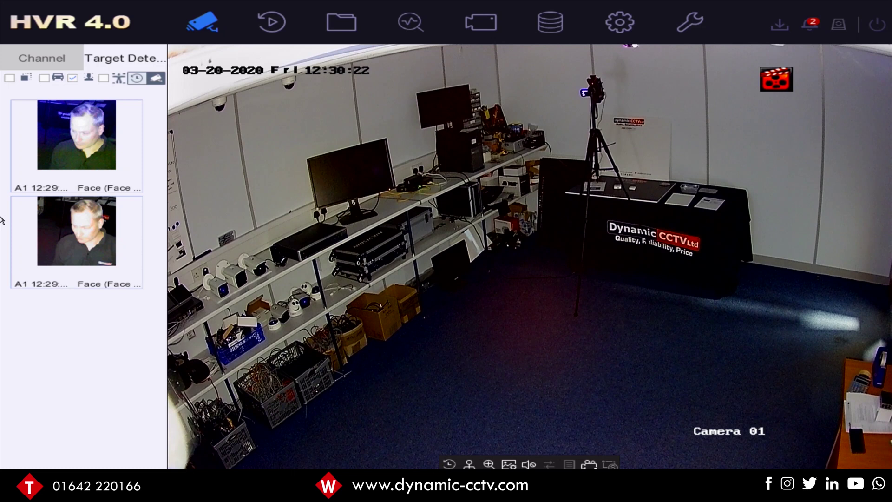
mouse_move(33, 202)
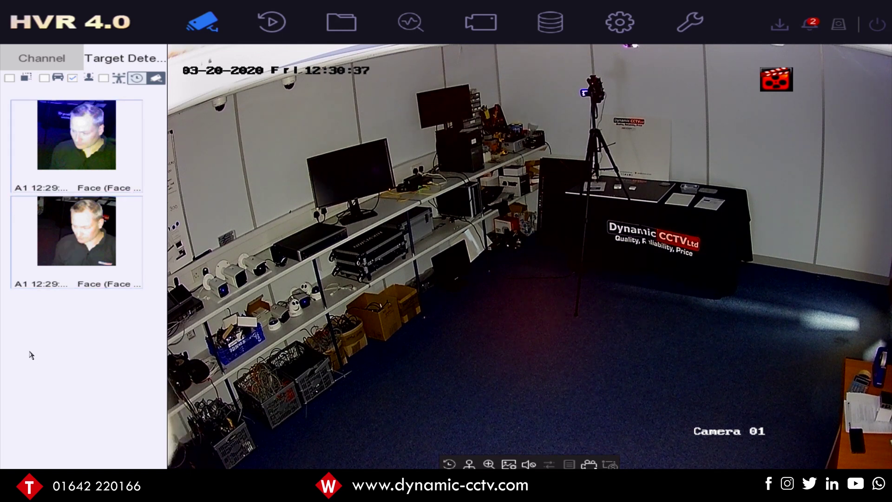
click(624, 29)
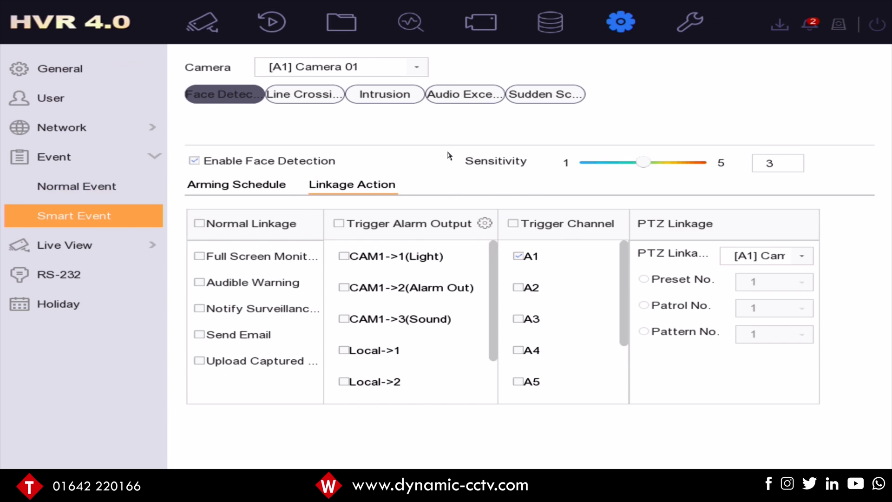
Set up a smart face search limited to the channel [A1] Camera 01
click(409, 33)
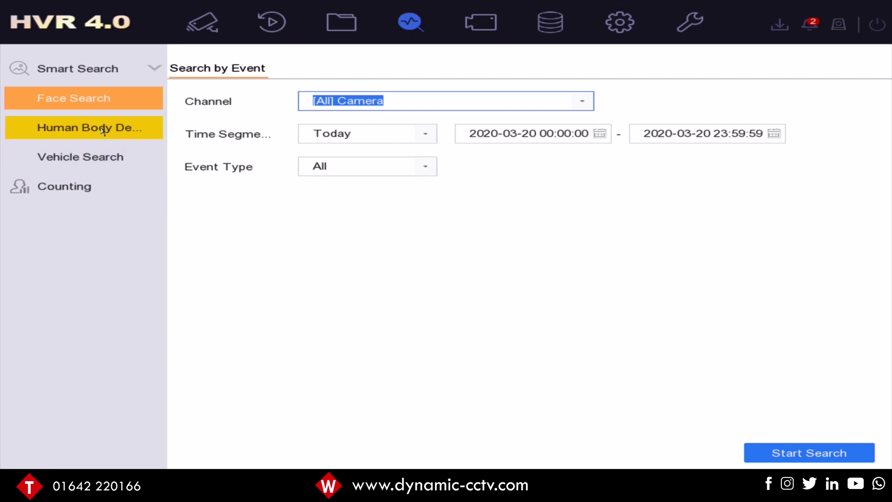
click(85, 104)
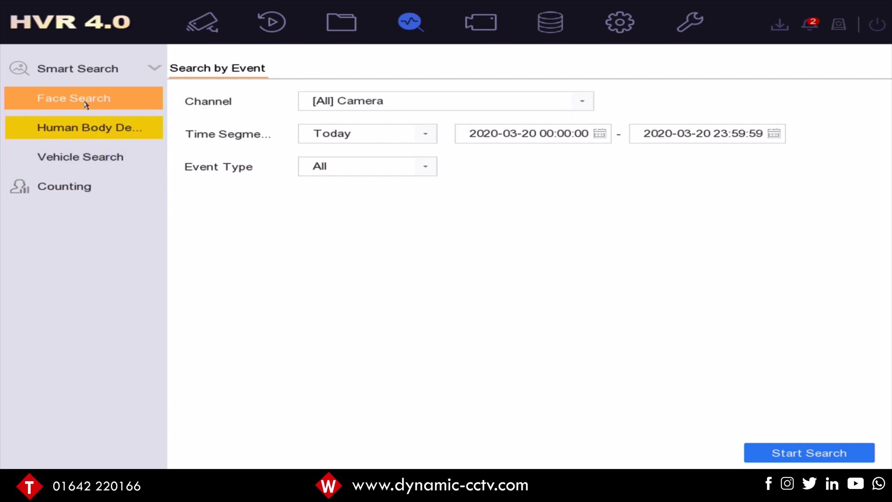
click(586, 103)
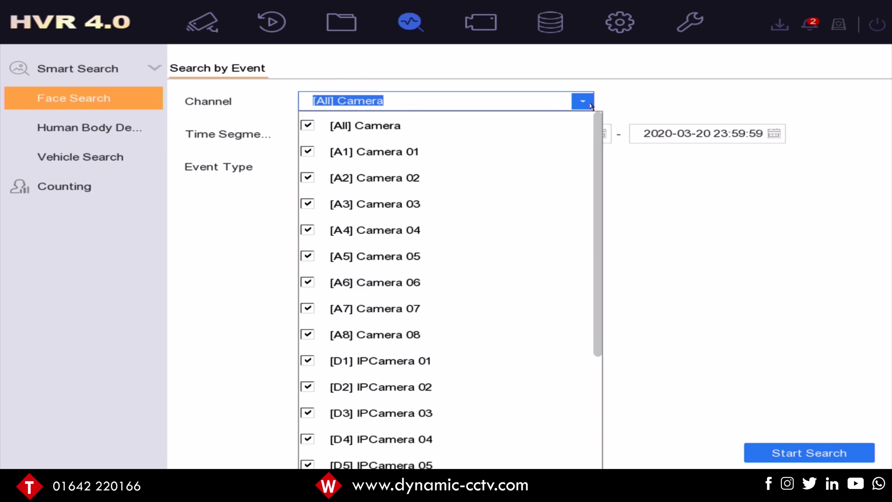
click(307, 126)
click(308, 151)
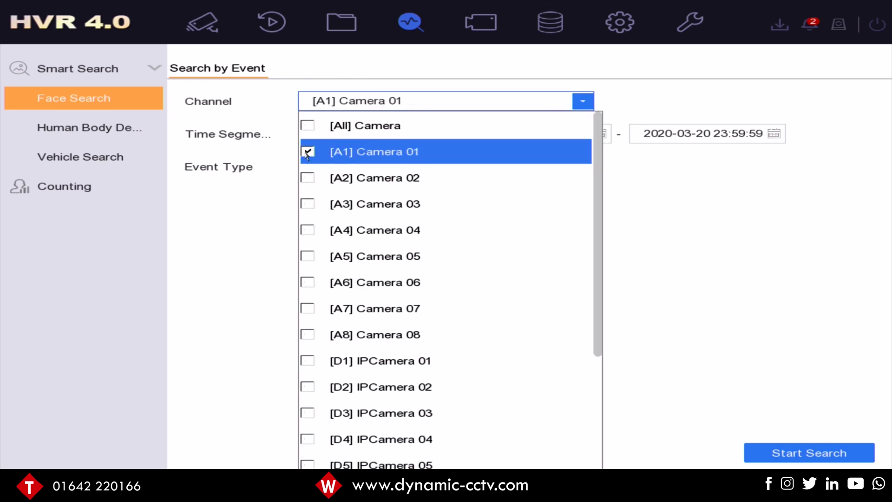
click(640, 223)
click(537, 139)
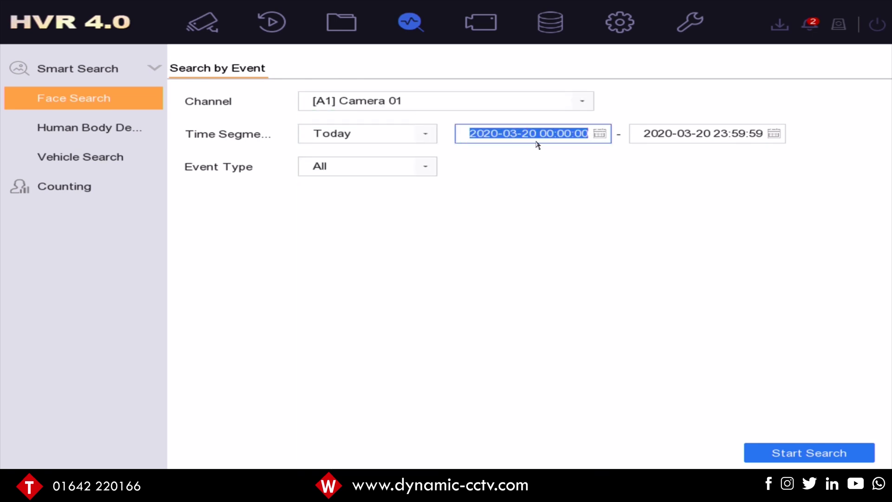
click(645, 137)
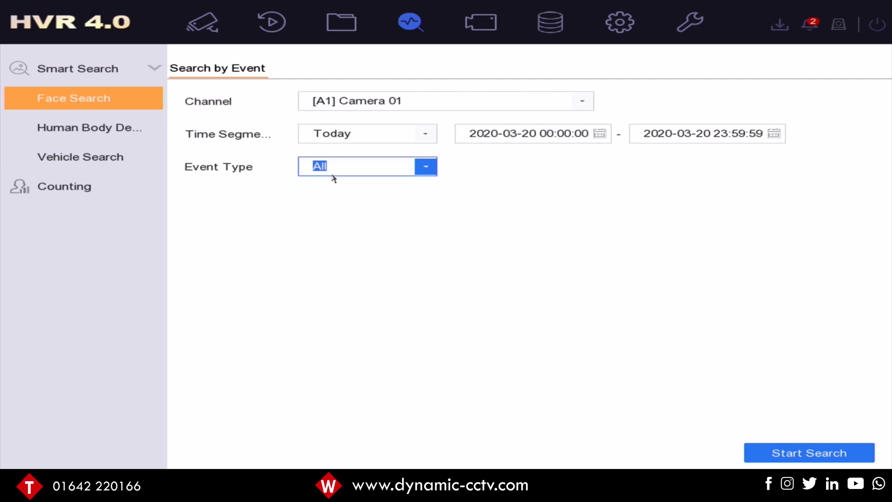
click(436, 169)
click(355, 175)
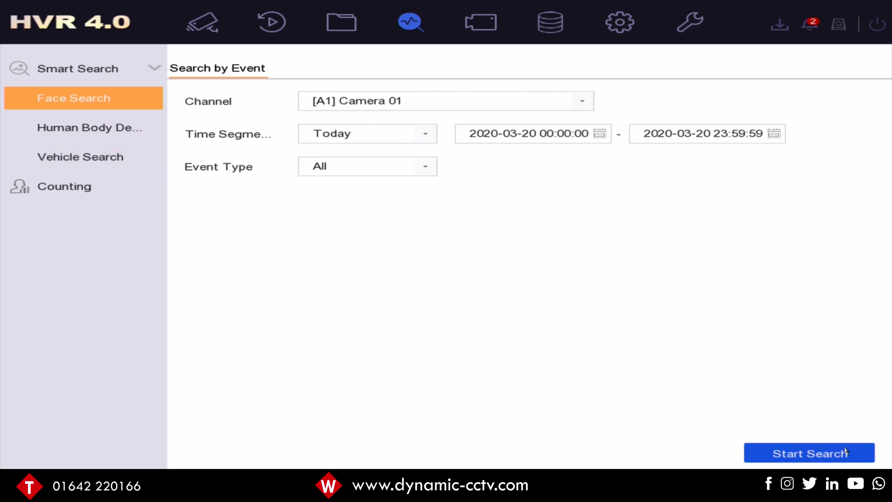
click(823, 460)
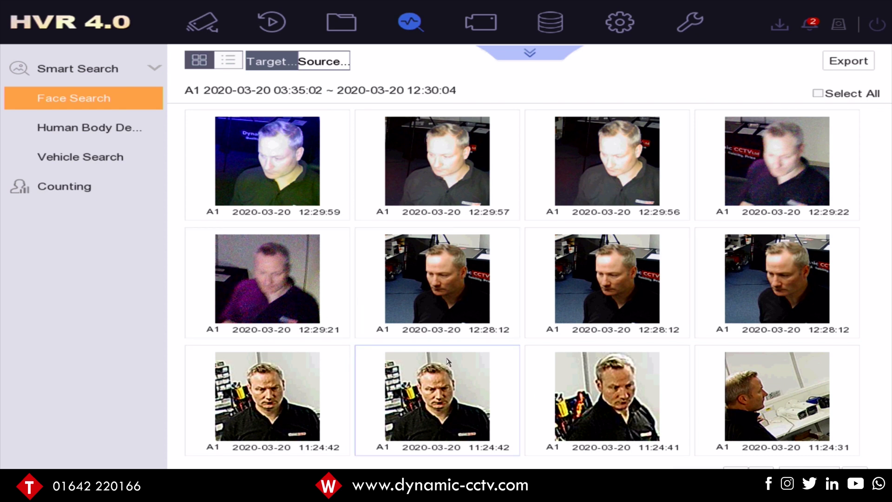
Play the video clip linked to the 12:29:59 face capture and close the viewer
click(277, 170)
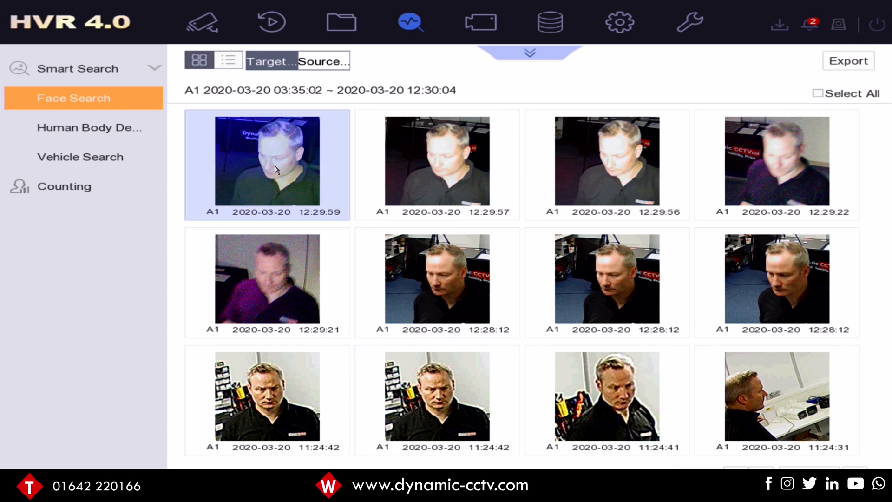
double_click(273, 163)
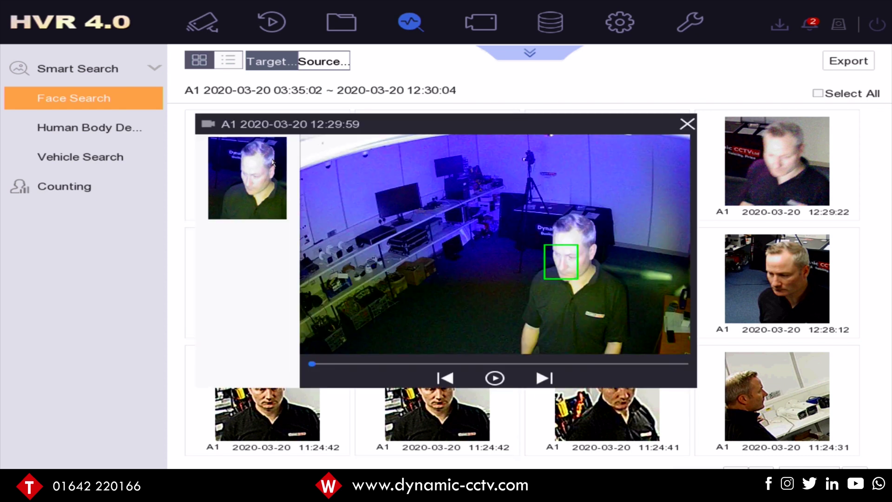
click(495, 379)
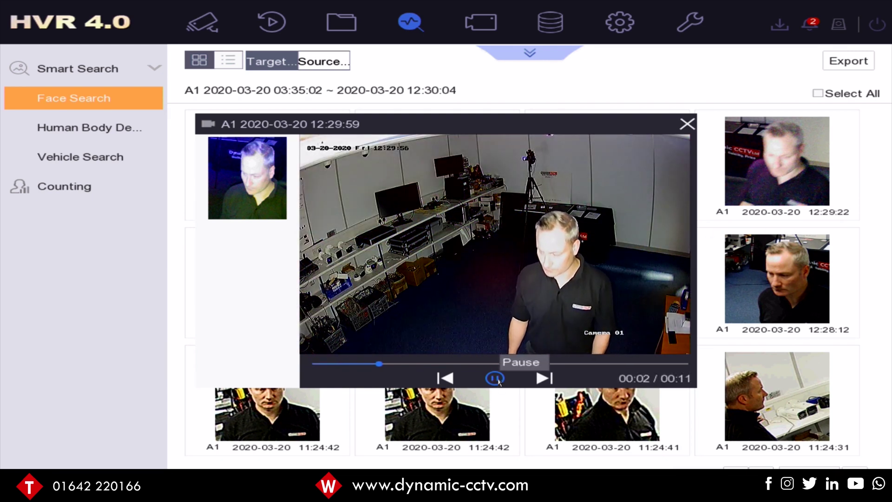
click(687, 124)
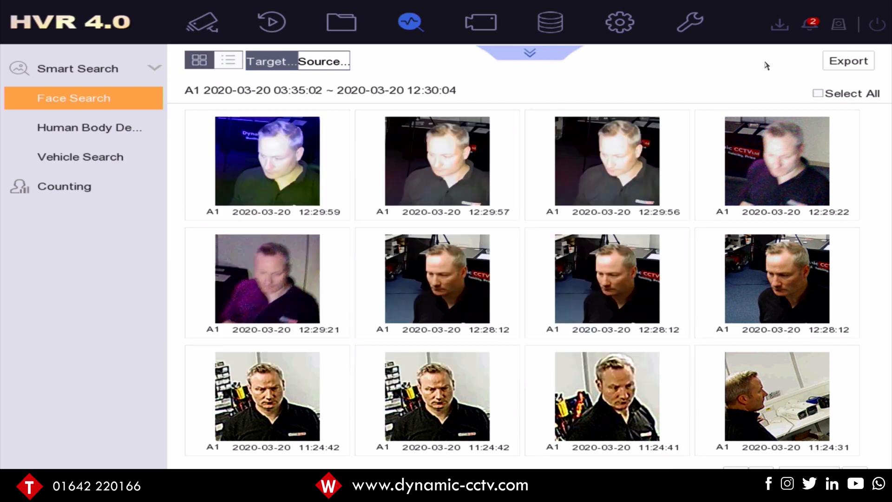
Check the export settings for the 12:29:59 face capture without exporting, and try selecting all results
click(831, 62)
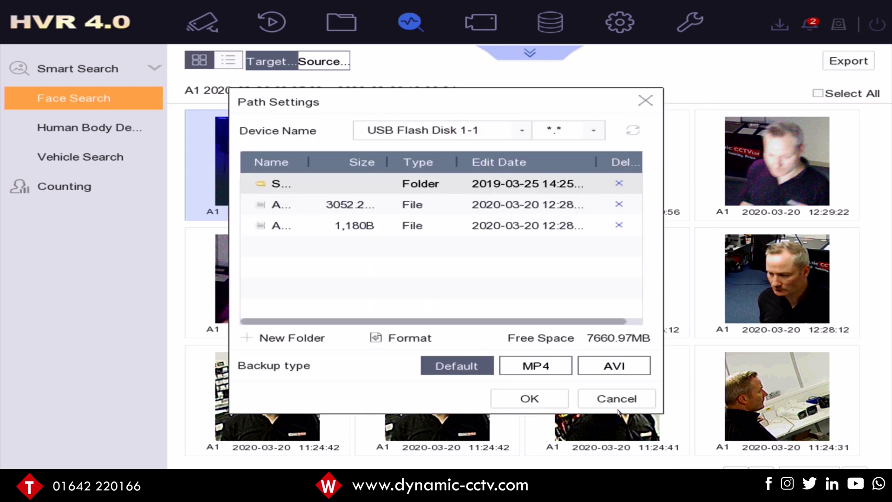
click(618, 403)
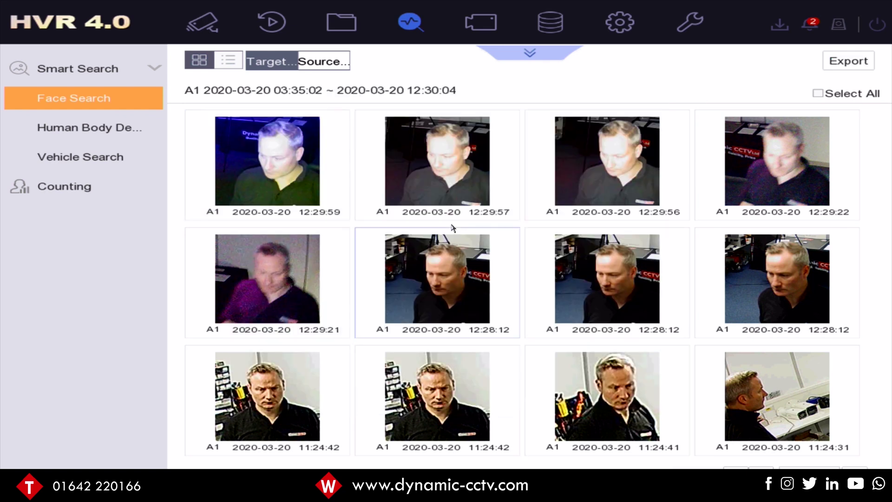
click(818, 93)
click(816, 95)
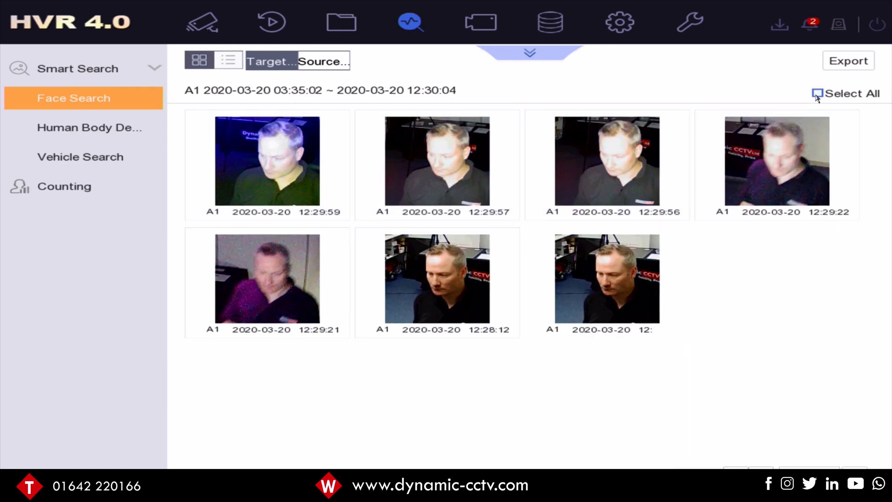
View the face search results as a list, return to thumbnails and show their source pictures
click(237, 60)
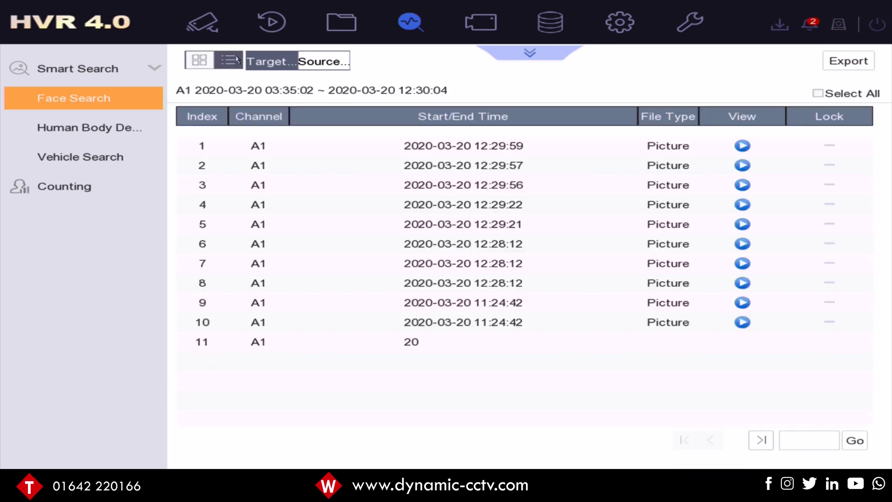
click(197, 63)
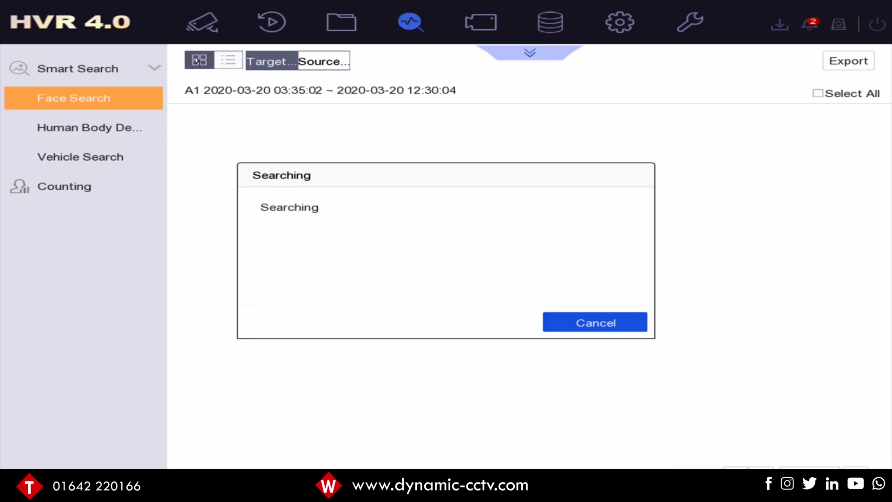
click(336, 63)
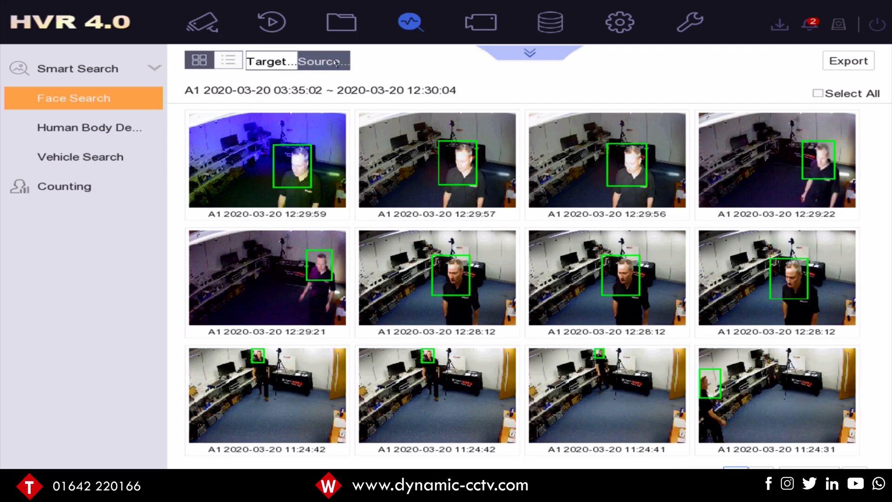
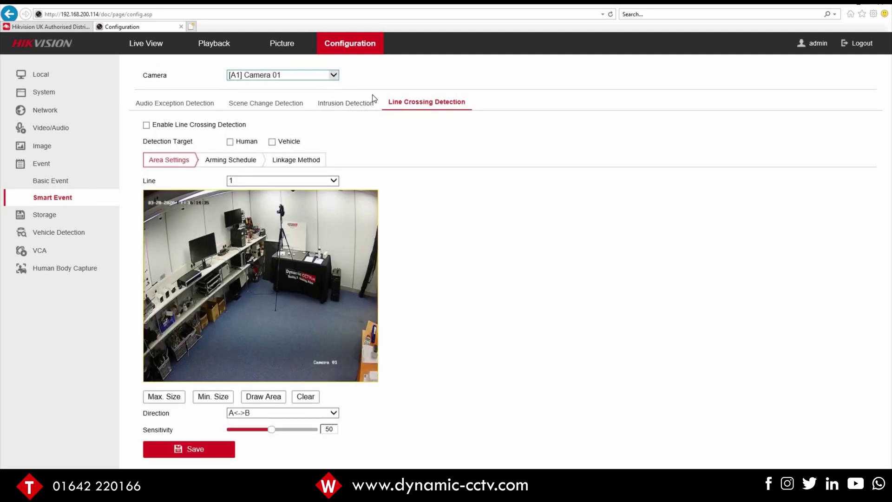
In the recorder's web interface, enable intrusion detection on [A1] Camera 01 with Human as the detection target
click(333, 76)
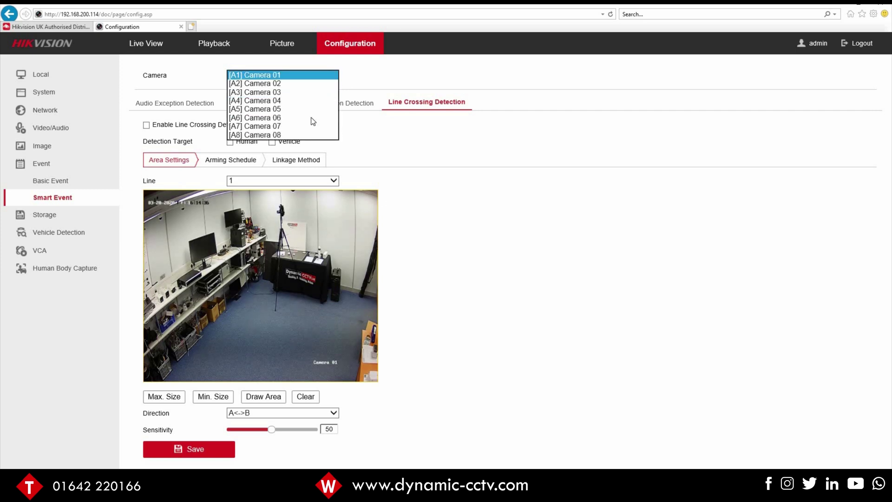
click(304, 76)
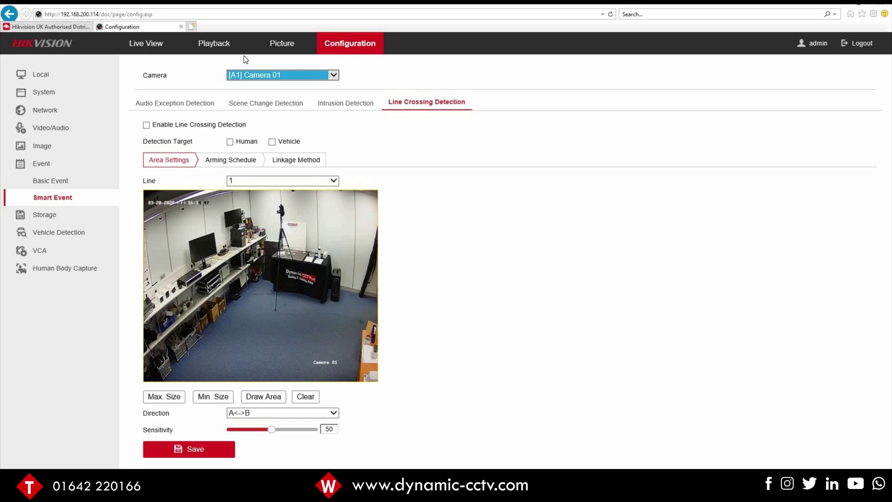
click(355, 103)
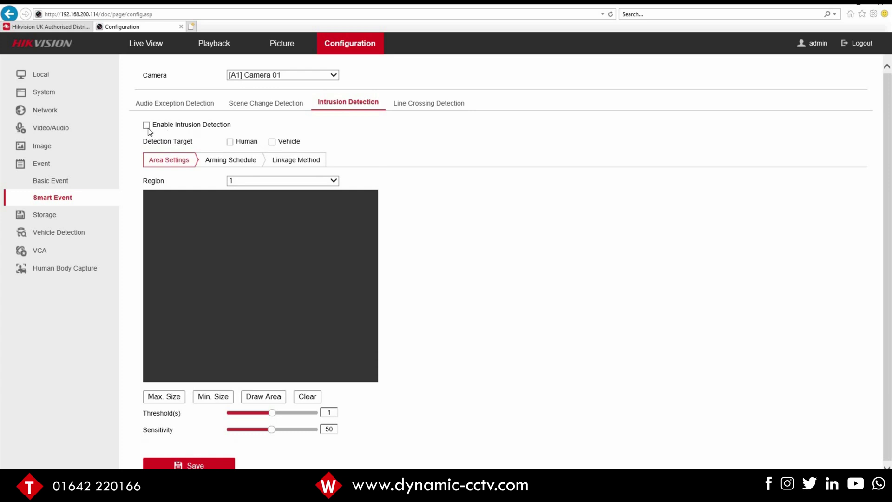
click(146, 125)
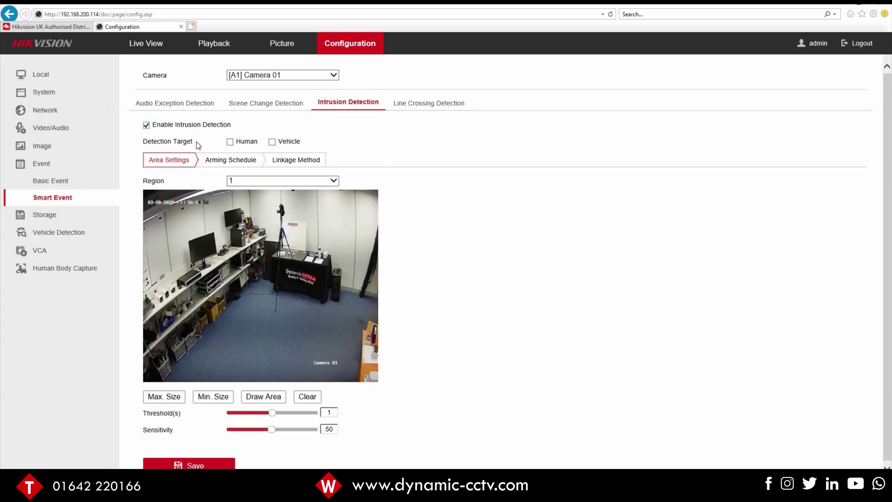
click(229, 142)
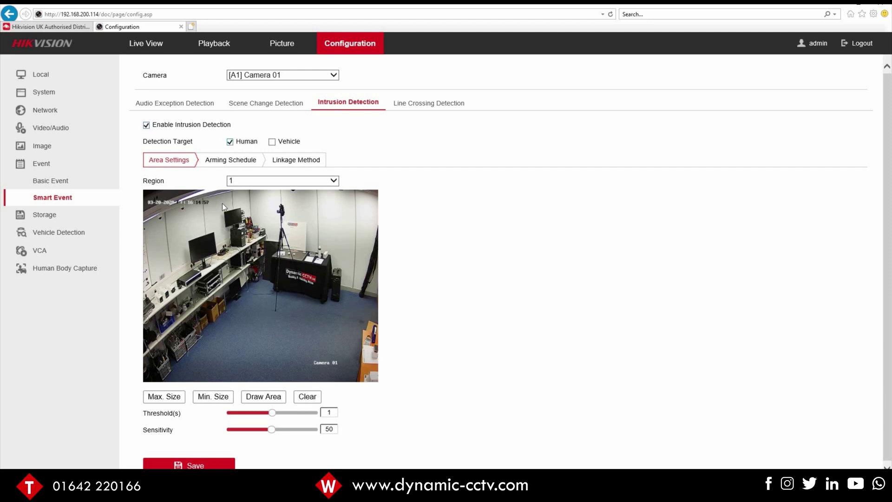
Draw intrusion region 1 as a four-sided area over the shelving and the adjoining floor, and save it
click(252, 397)
click(166, 229)
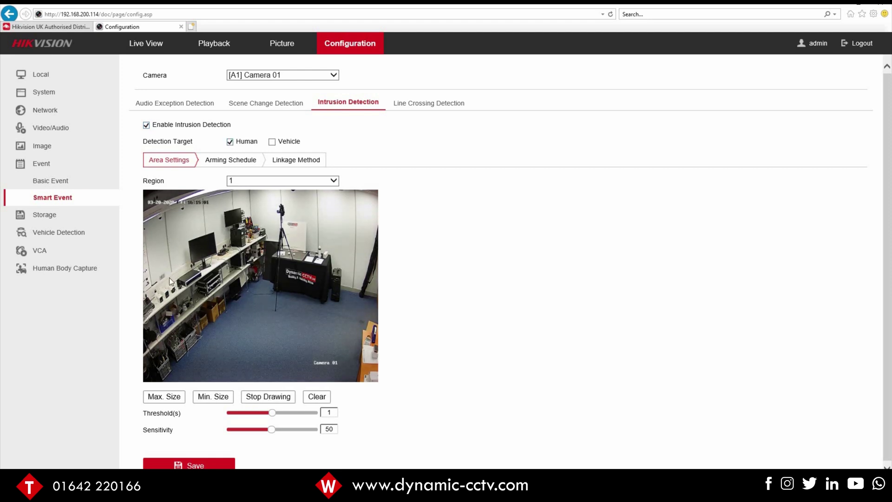
click(167, 357)
click(265, 357)
right_click(265, 357)
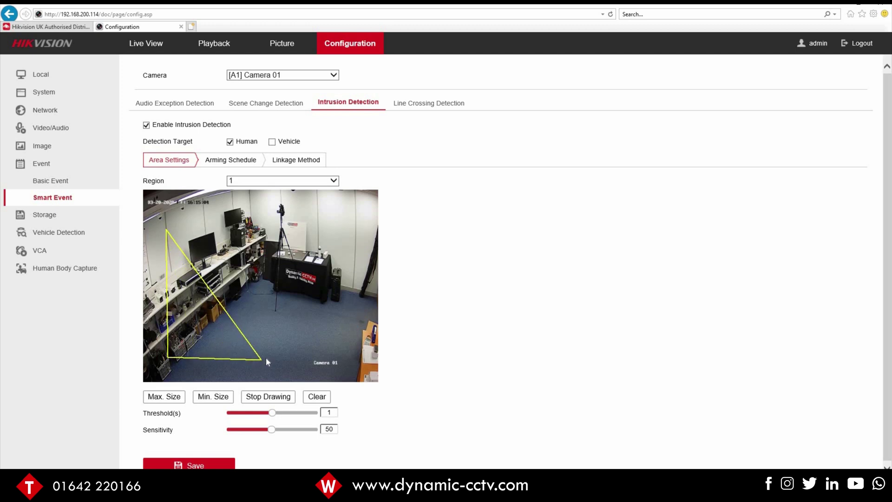
click(262, 227)
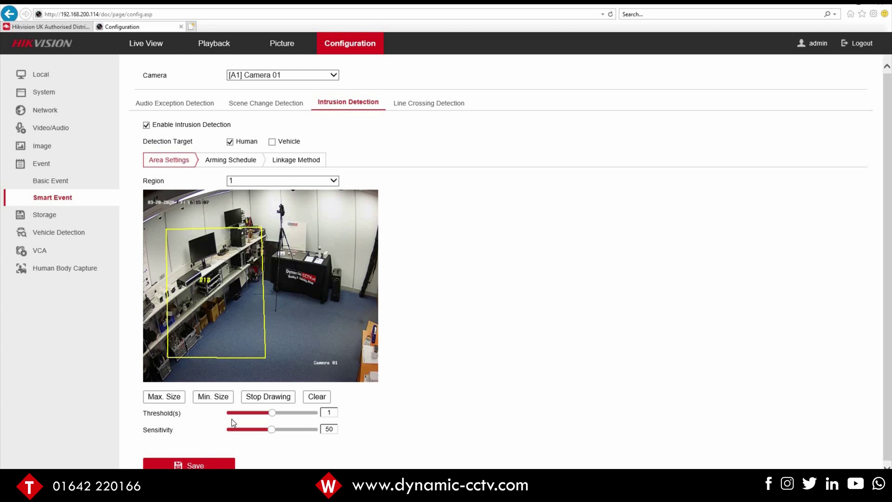
click(259, 396)
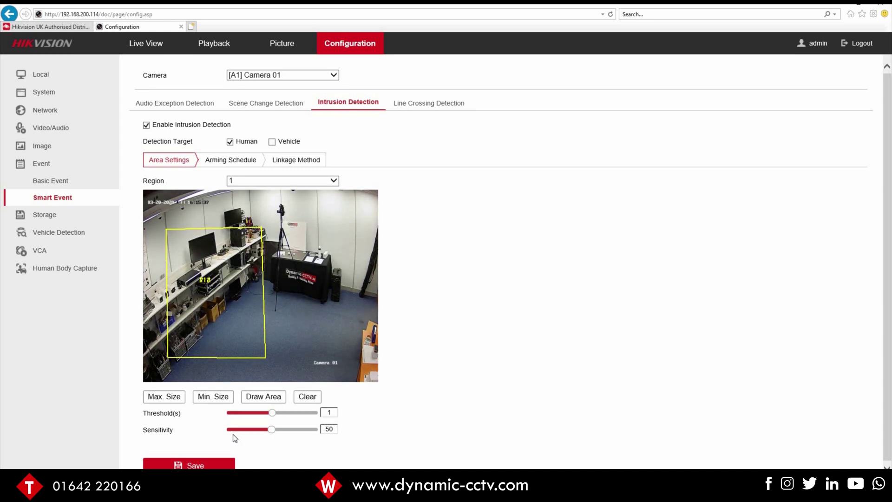
click(193, 464)
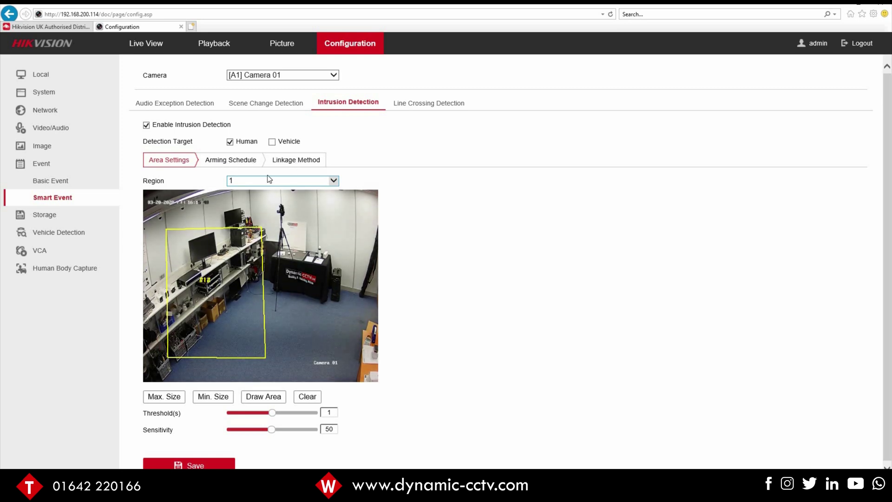
Add Audible Warning to the intrusion detection linkage and save it
click(292, 162)
click(153, 196)
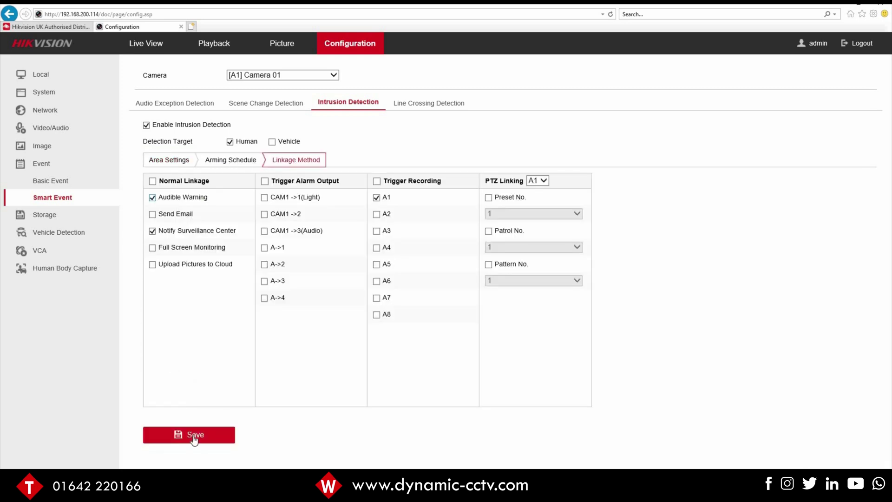
click(193, 435)
Enable line crossing detection on [A1] Camera 01 with Human as the detection target
click(407, 104)
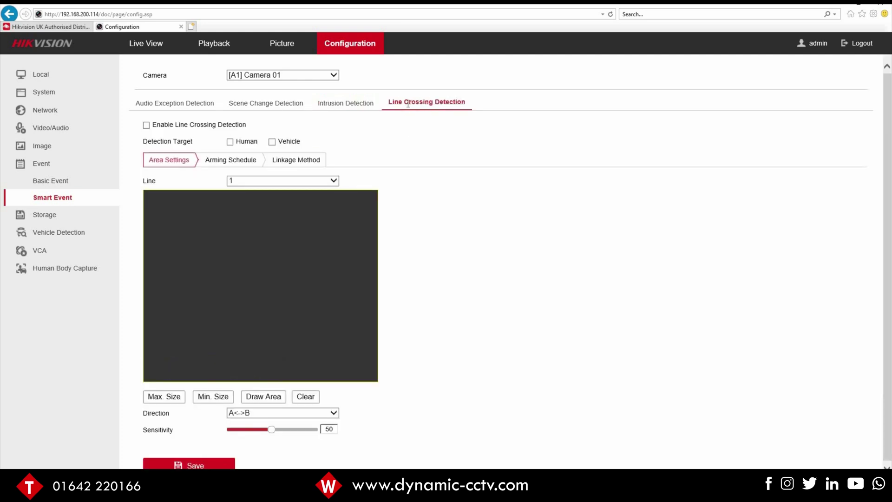
click(146, 125)
click(229, 141)
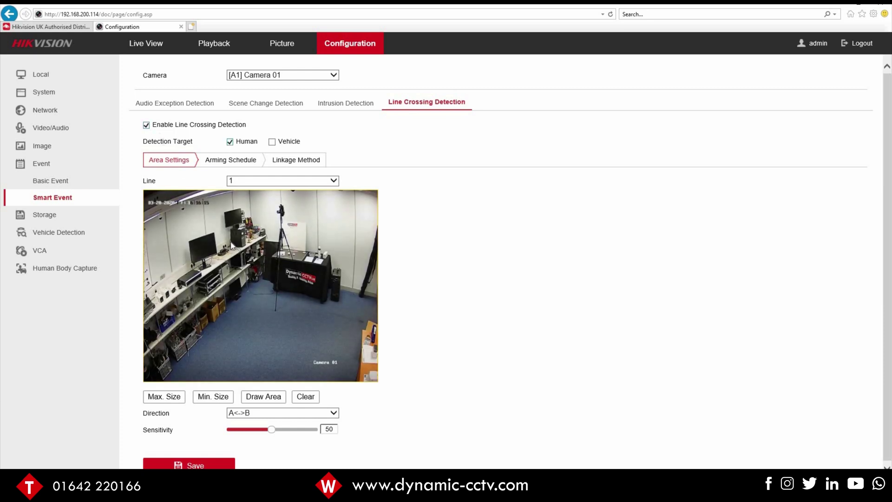
Draw line 1 as a long vertical crossing line through the shelving area, extended at both ends
click(263, 396)
drag(262, 279, 217, 281)
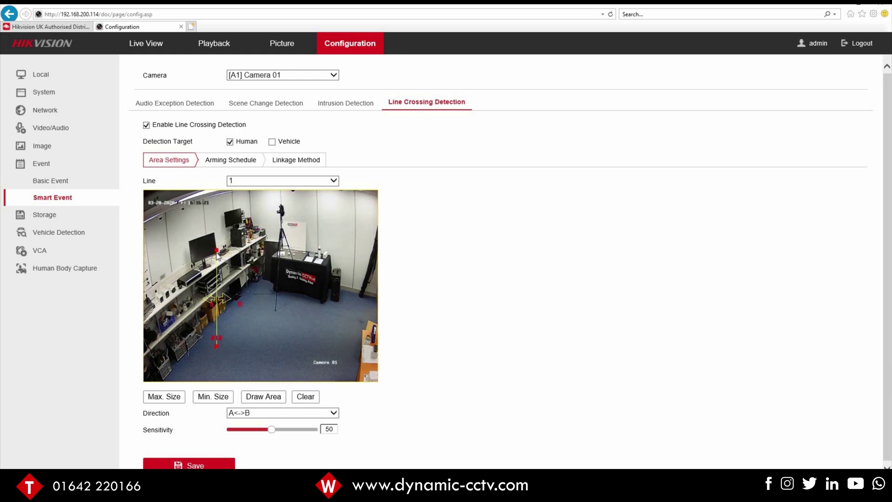
drag(216, 251, 217, 213)
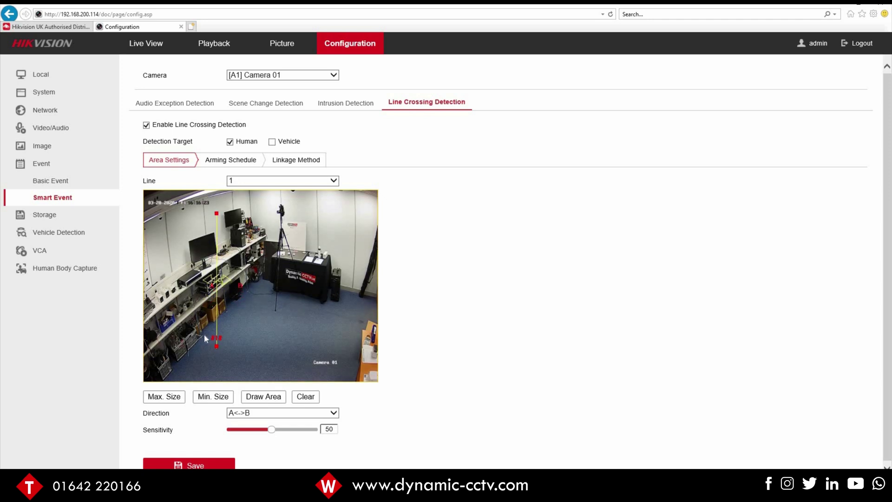
drag(215, 345, 219, 365)
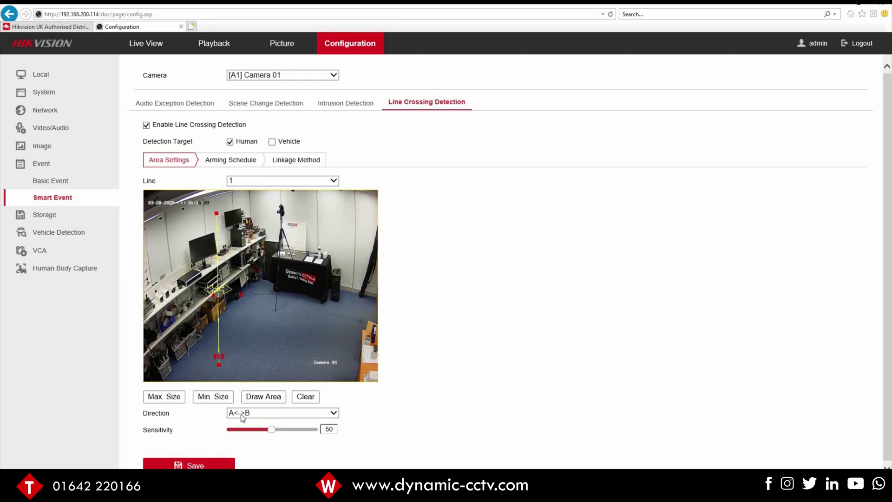
Set line 1's direction to A<->B and save it along with the Audible Warning, Notify Surveillance Center and A1 recording linkage
click(334, 417)
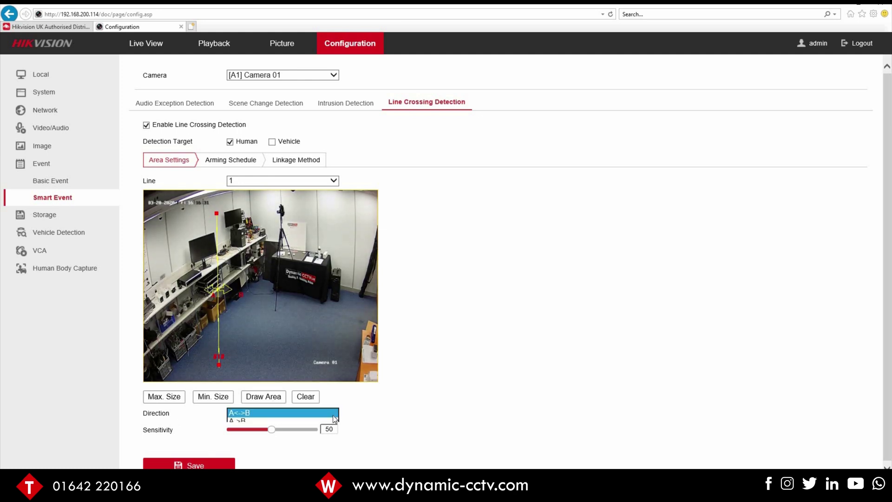
click(281, 412)
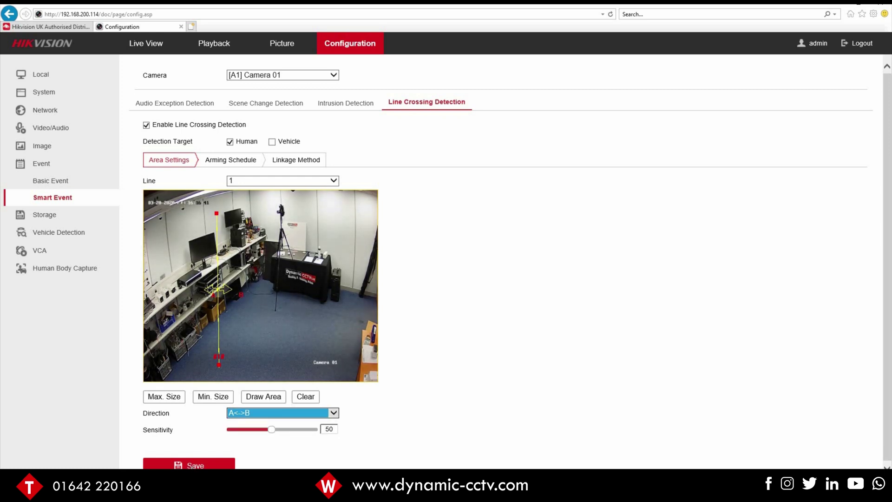
click(193, 465)
click(291, 160)
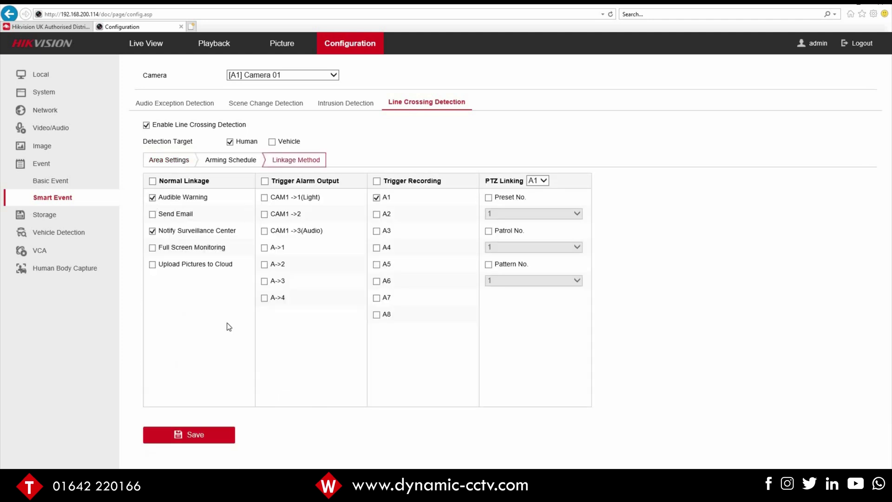
click(198, 437)
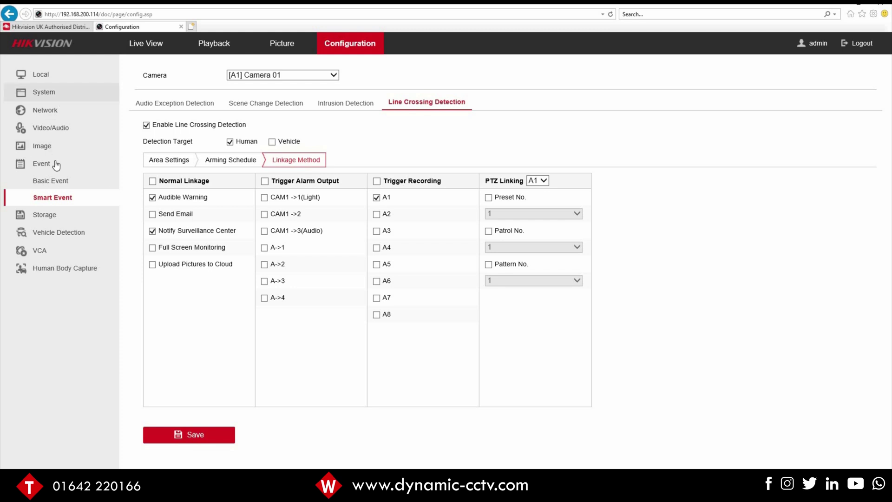
Enable Rules in the local live view parameters, save them, and start Camera 01's live view
click(40, 78)
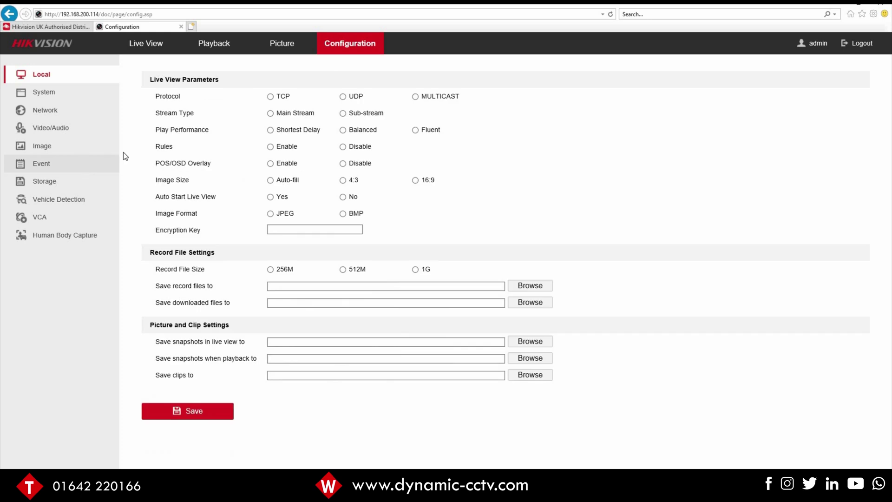
click(270, 147)
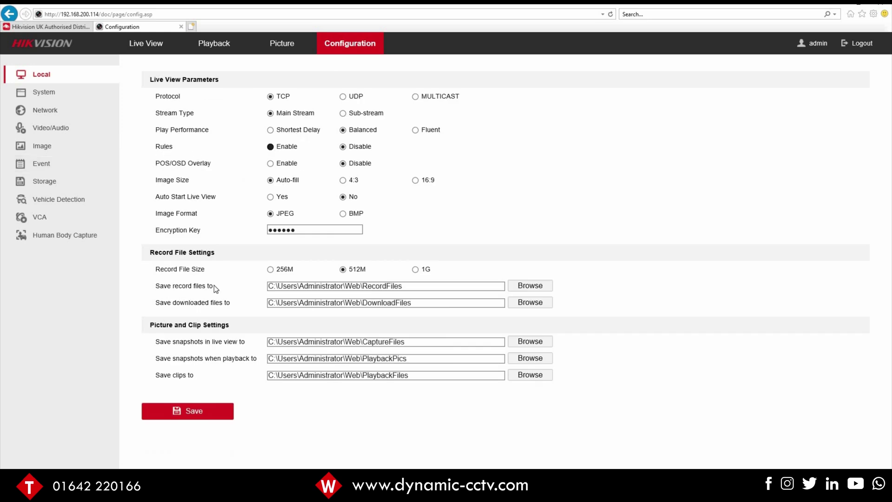
click(192, 413)
click(141, 47)
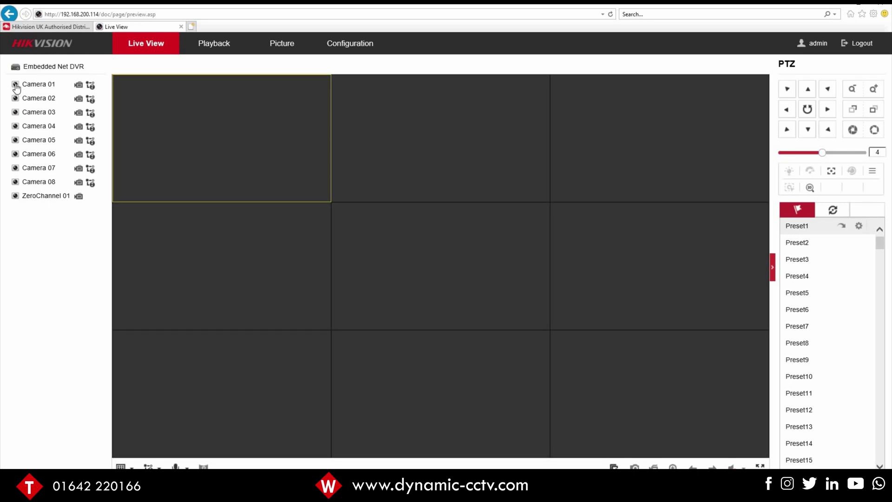
click(16, 85)
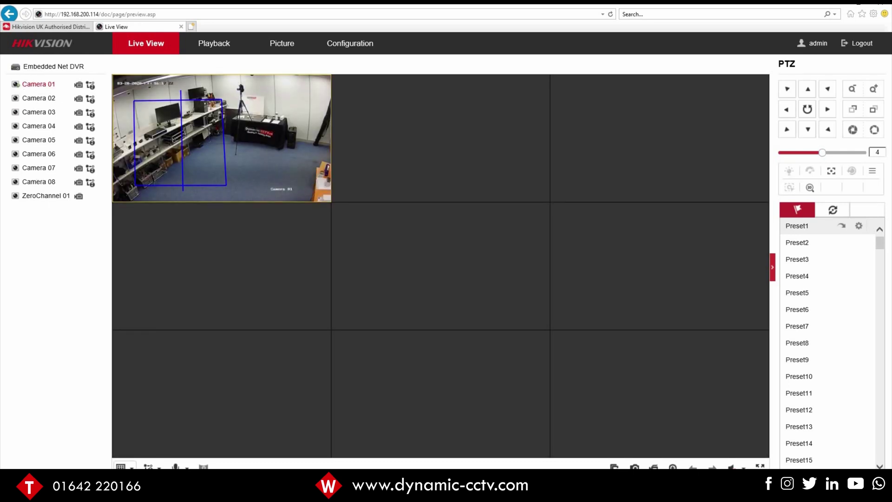
Enlarge Camera 01's live view to examine the intrusion area and the crossing line over the scene
double_click(222, 138)
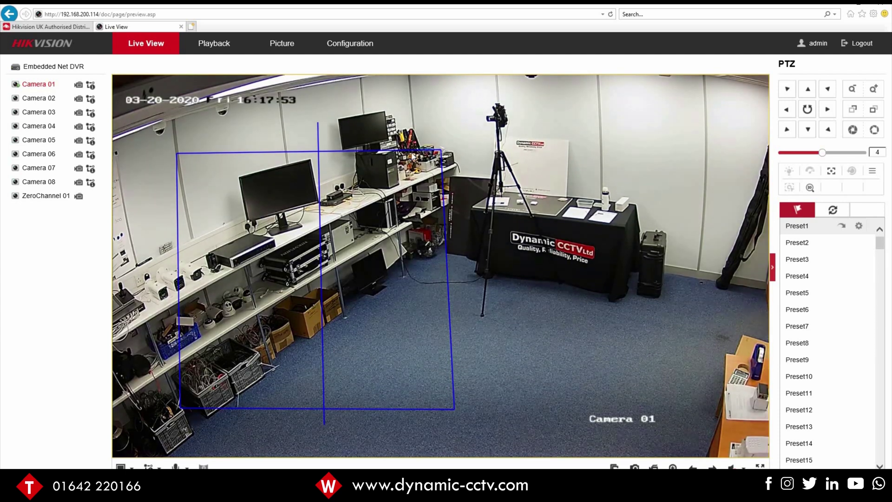
Search the recorder's maintenance log for 2020-03-20 with major type Alarm and minor type Intrusion Detection Started
click(353, 47)
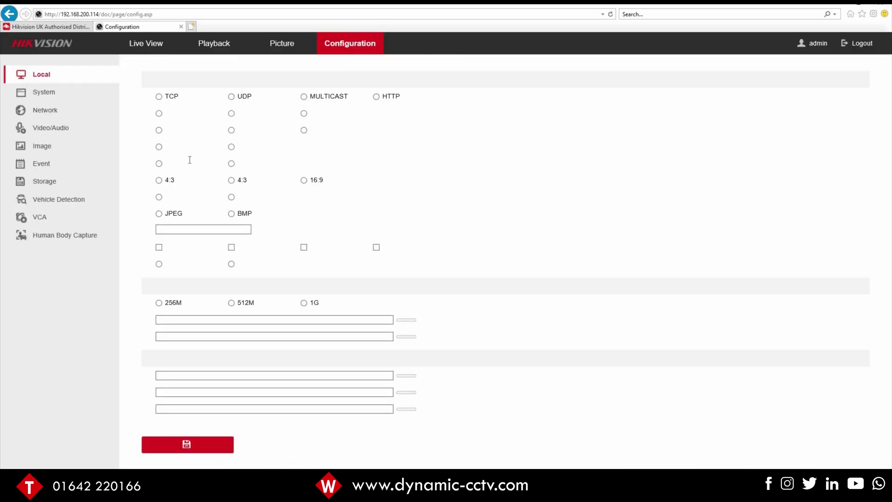
click(48, 97)
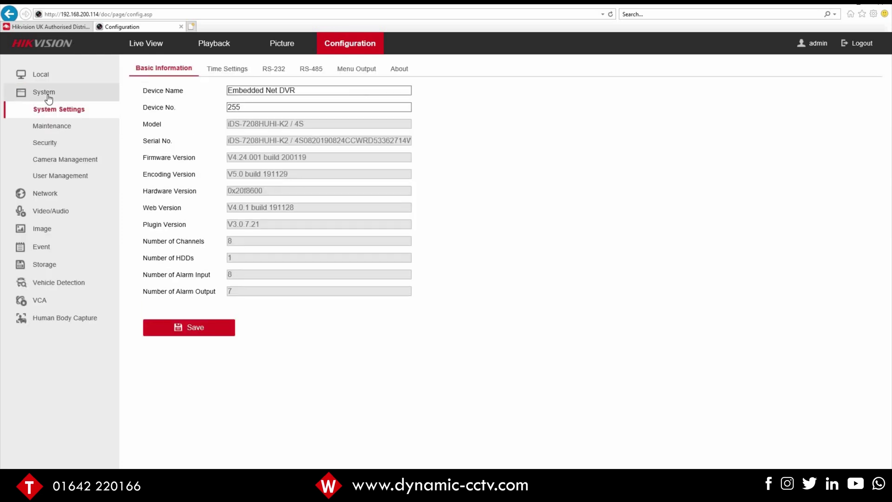
click(46, 126)
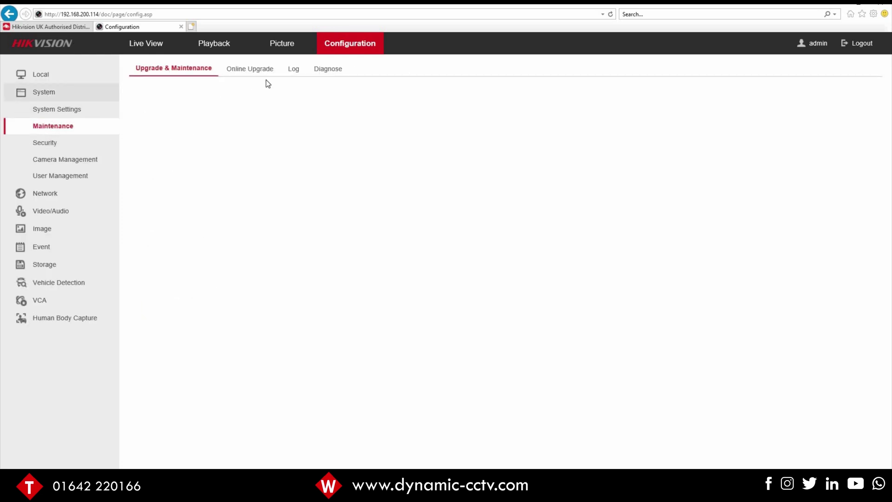
click(293, 70)
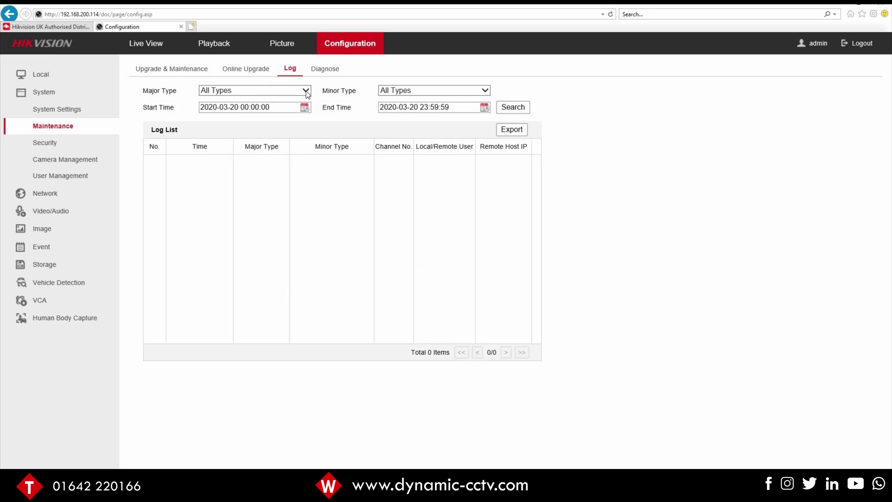
click(306, 91)
click(476, 90)
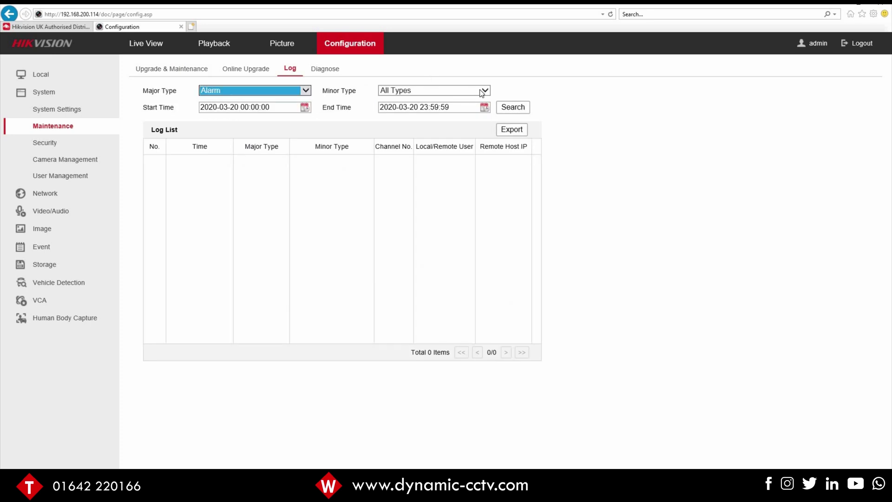
click(483, 90)
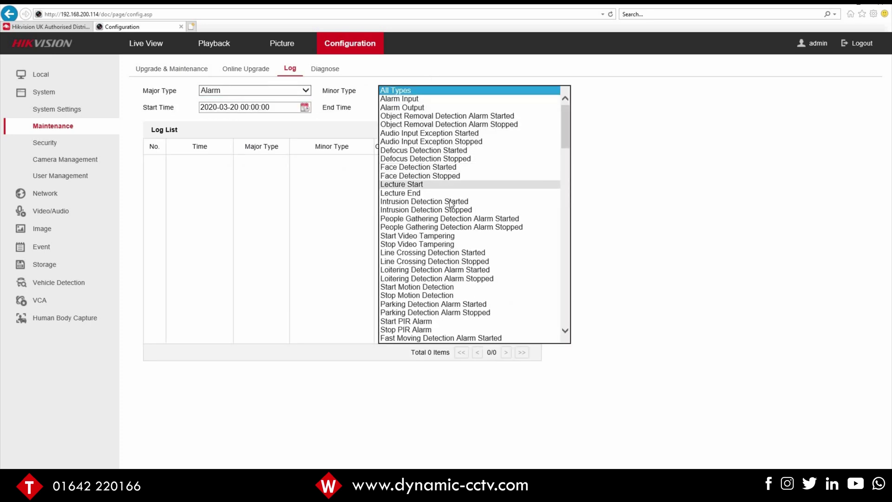
click(450, 202)
click(519, 110)
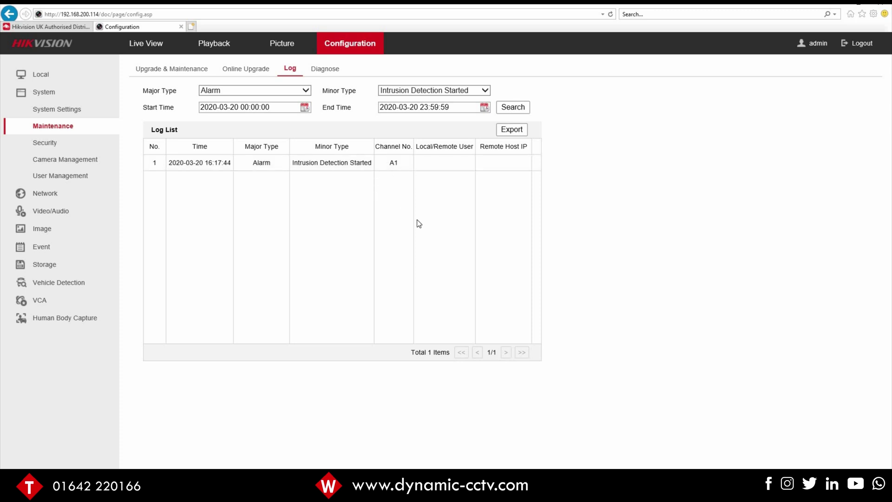
Change Monday's 00:00-24:00 recording period for [A1] Camera 01 to Event in the storage record schedule
click(51, 265)
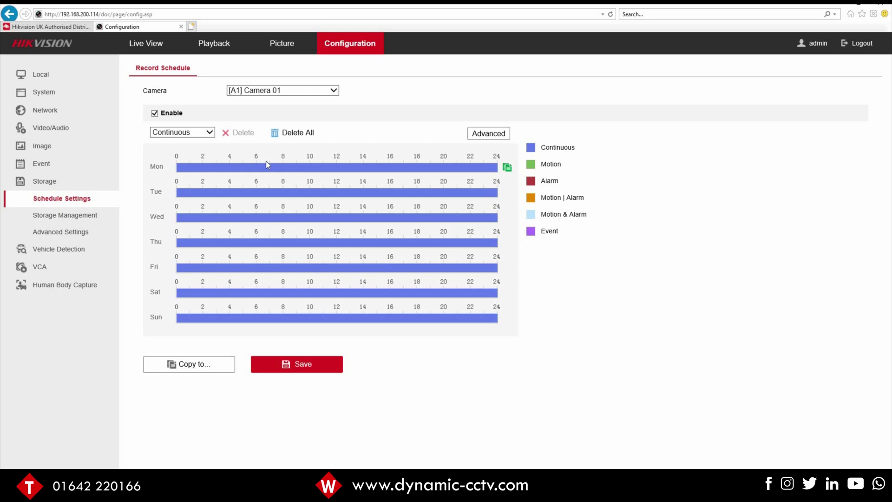
click(337, 167)
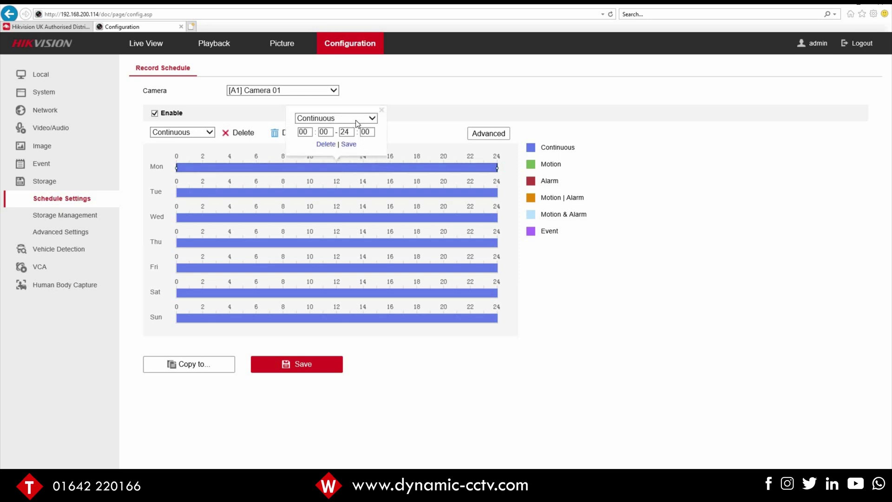
click(372, 119)
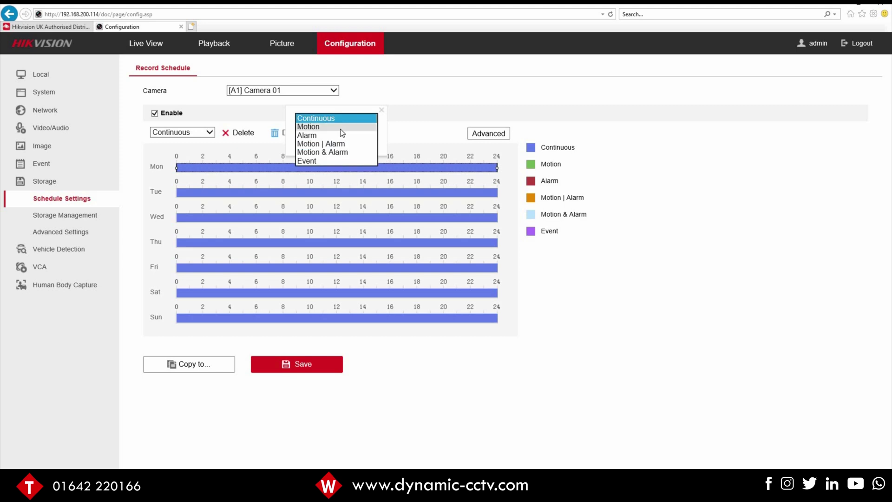
click(336, 160)
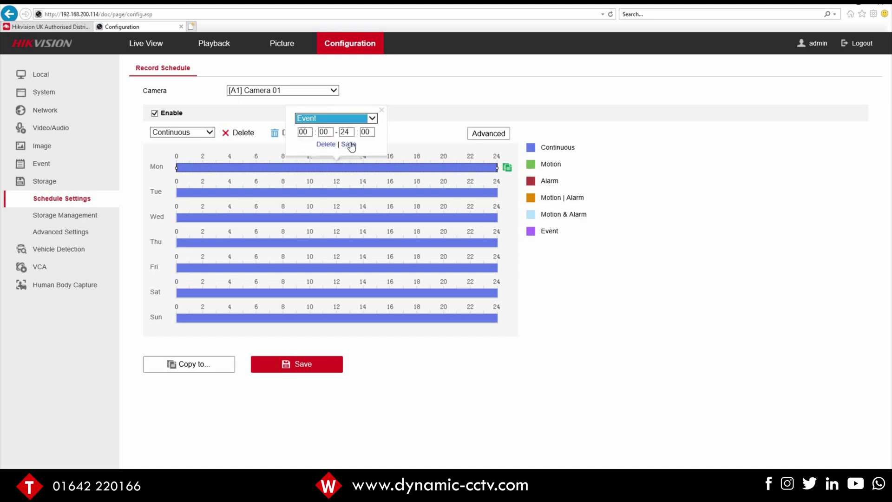
click(349, 145)
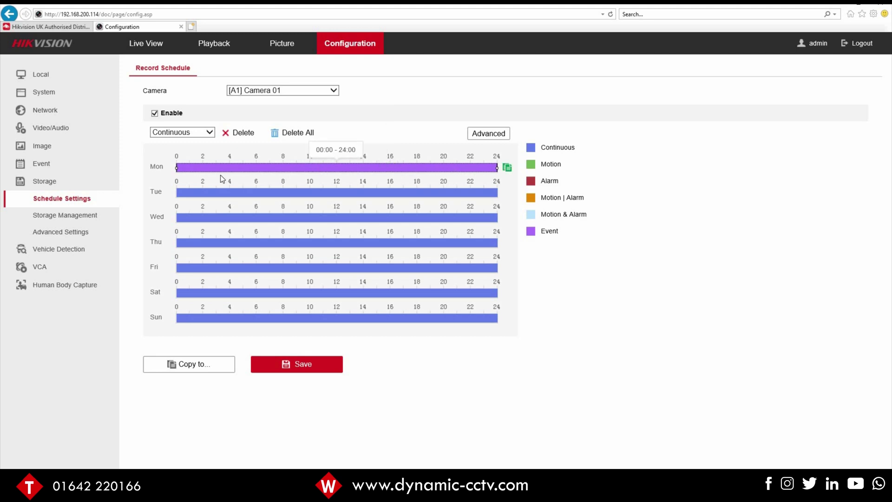
Copy Monday's Event recording schedule to all the other days of the week
click(507, 168)
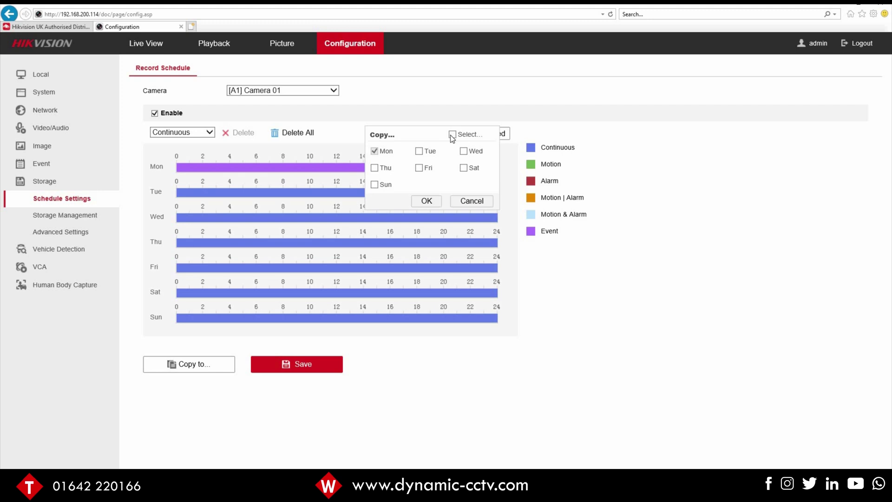
click(452, 134)
click(427, 200)
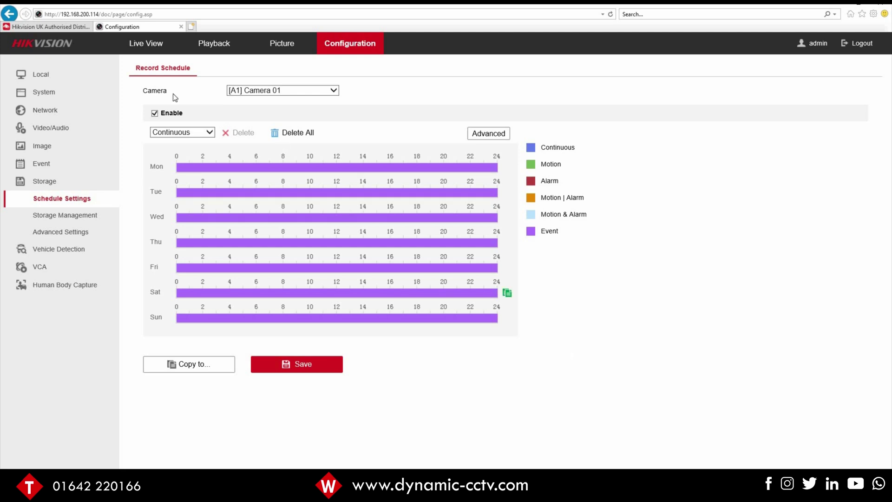
Open the Smart Event settings for [A1] Camera 01
click(48, 163)
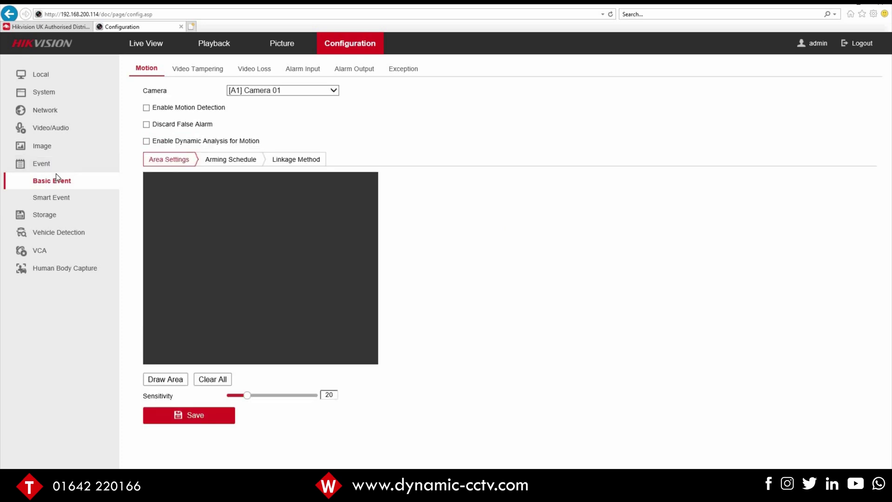
click(52, 198)
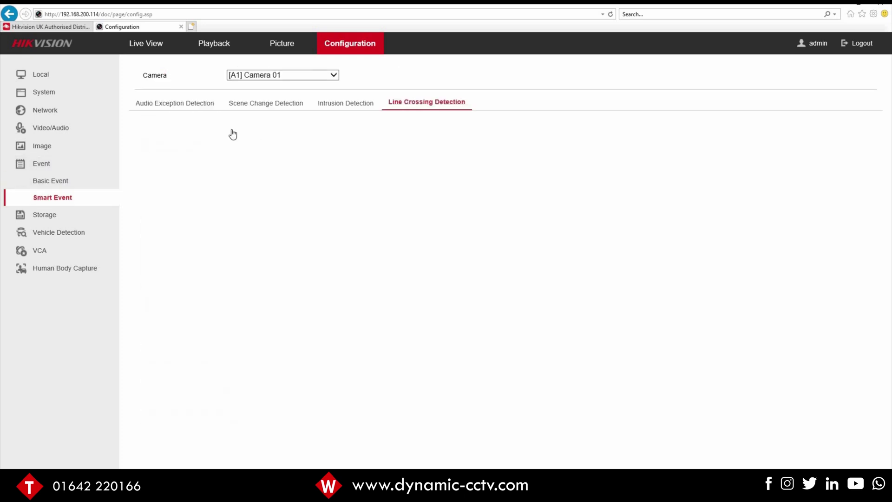